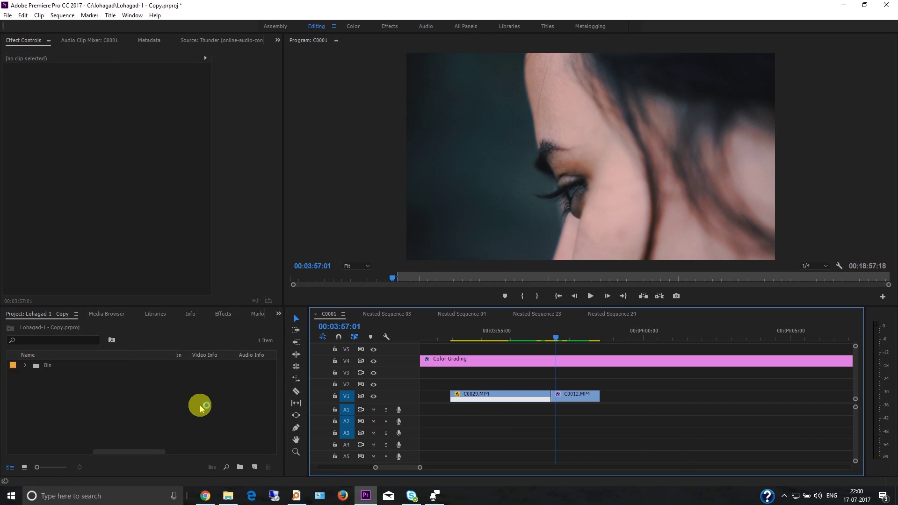
Step: Import both Raw 10.mp4 and Raw 11.mp4 through the Import dialog
double_click(155, 398)
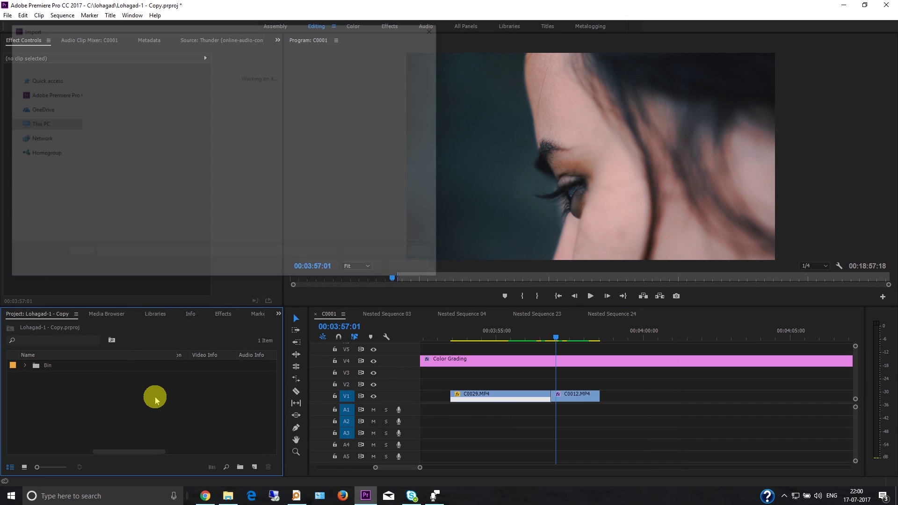
drag(255, 199, 209, 156)
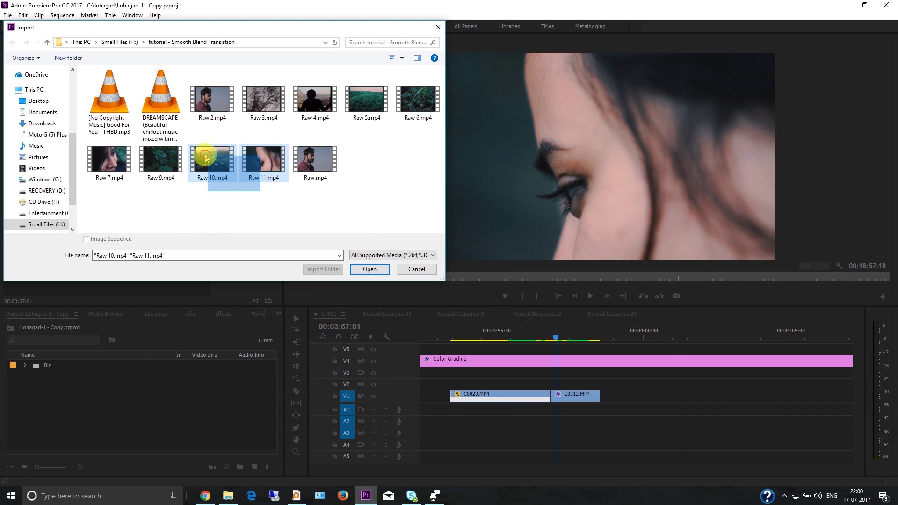
click(375, 270)
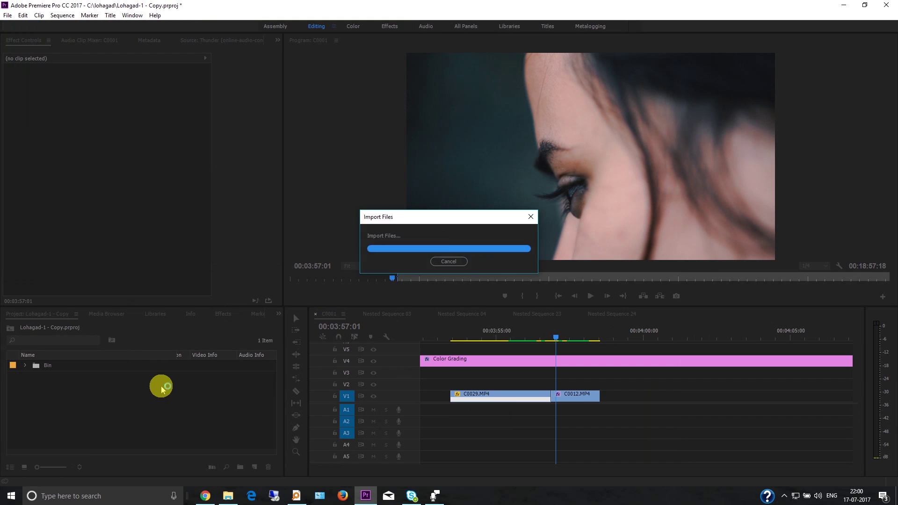
Step: Load Raw 10.mp4 in the Source monitor, drop its video on V1, then delete that clip
double_click(37, 378)
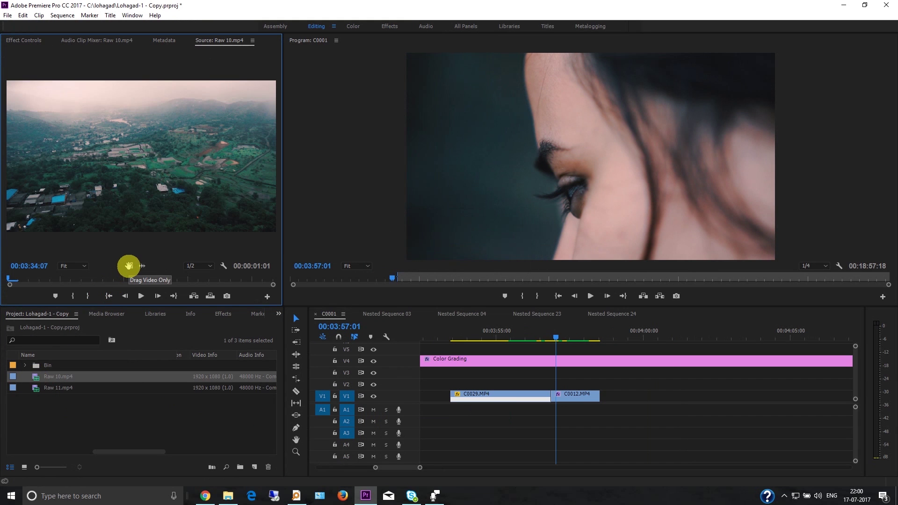
drag(129, 266, 622, 393)
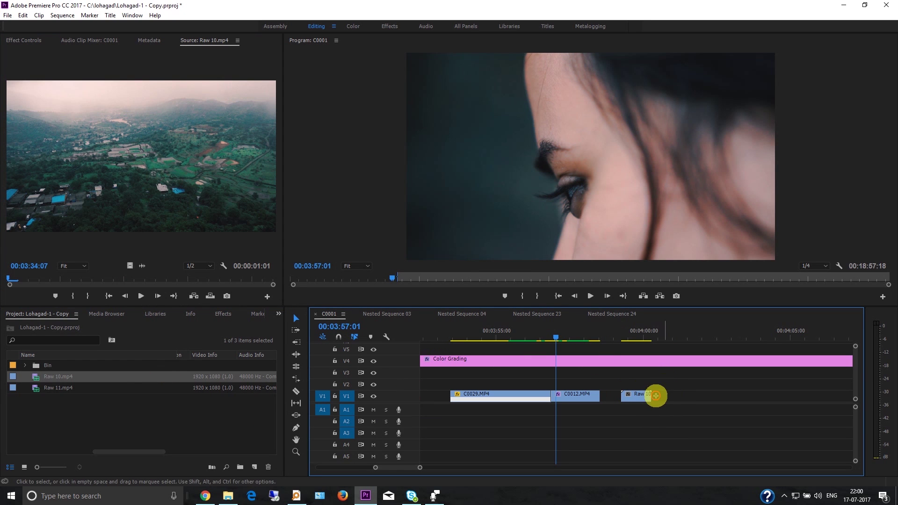
drag(656, 396, 627, 397)
key(Delete)
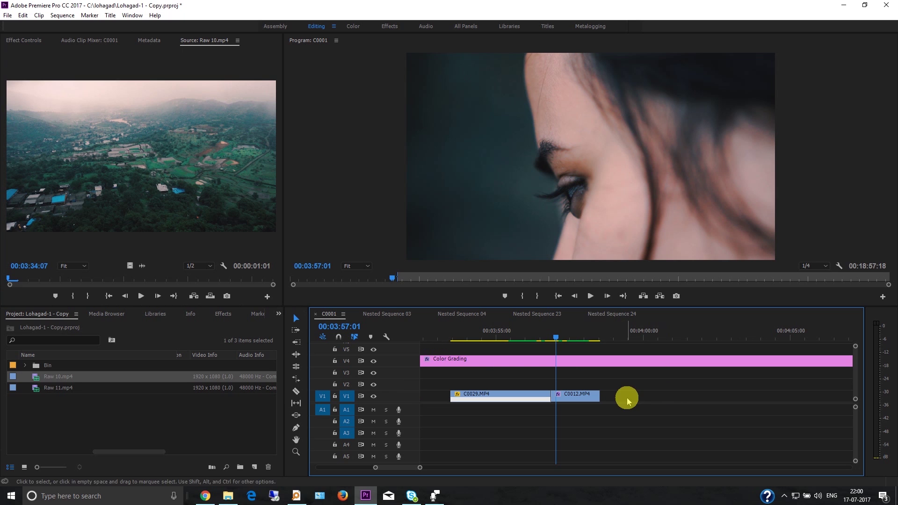
Step: Scrub back before the C0029/C0012 cut and play it back
drag(556, 339, 544, 342)
click(587, 299)
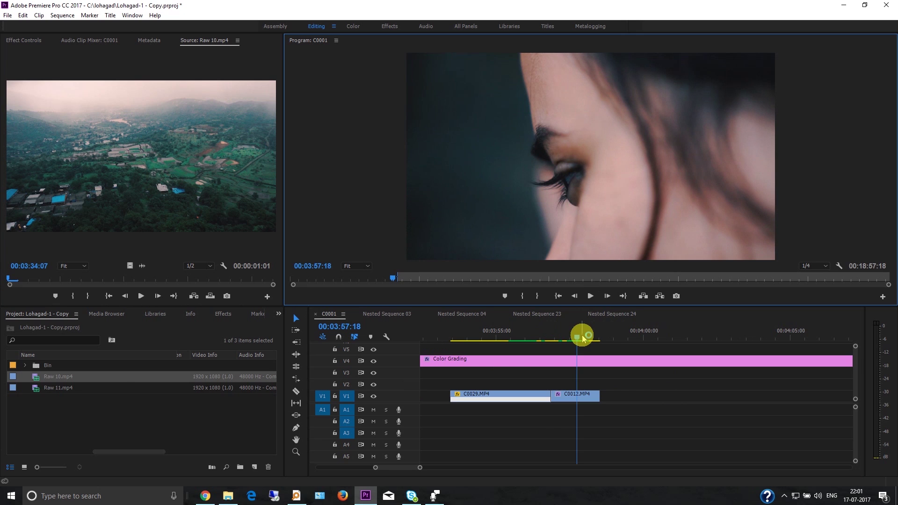
drag(575, 336, 552, 340)
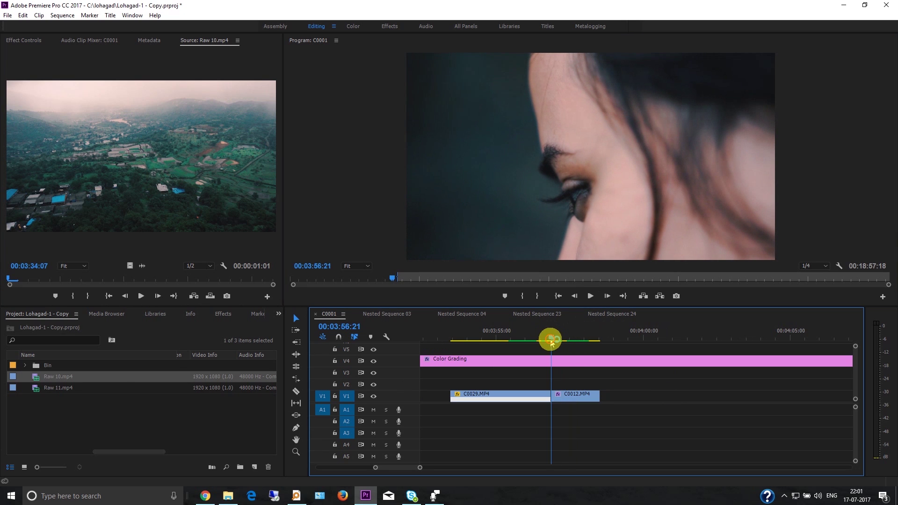
Step: Drag Cross Dissolve from Video Transitions > Dissolve onto the C0029/C0012 cut on V1
click(220, 314)
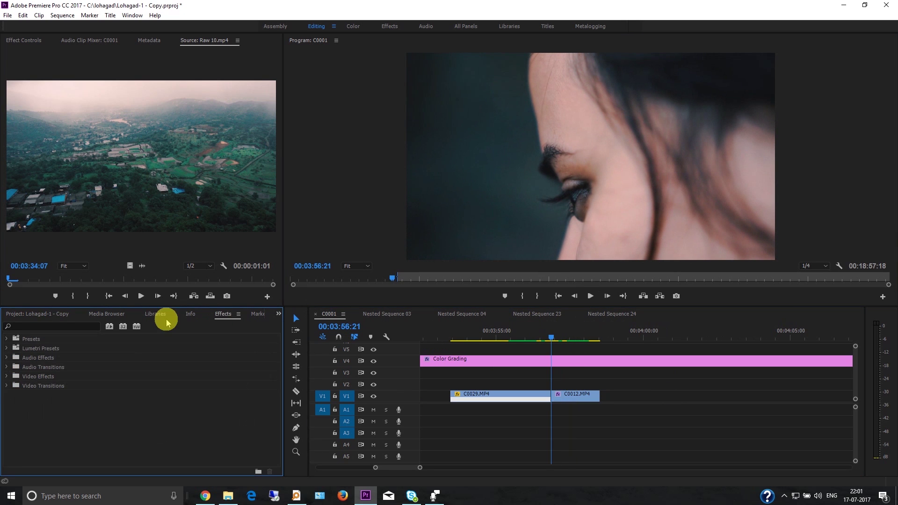
click(7, 386)
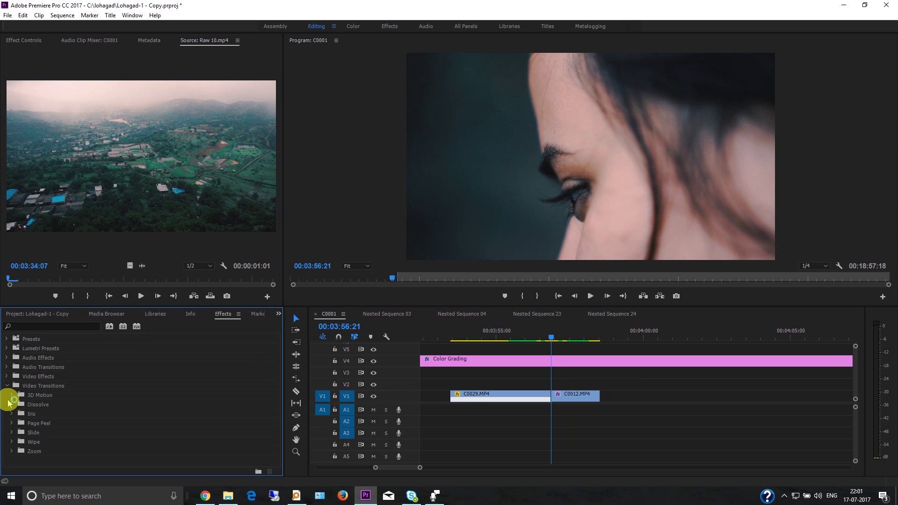
click(11, 405)
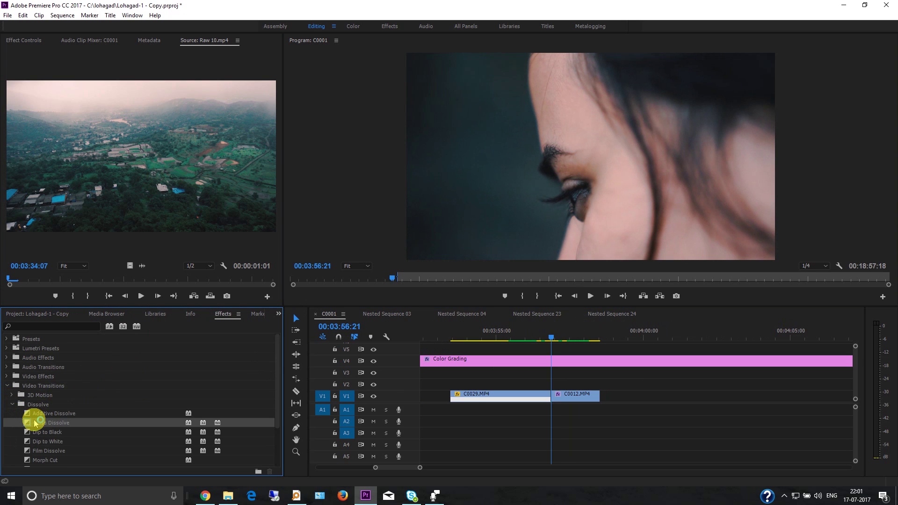
drag(29, 424, 550, 396)
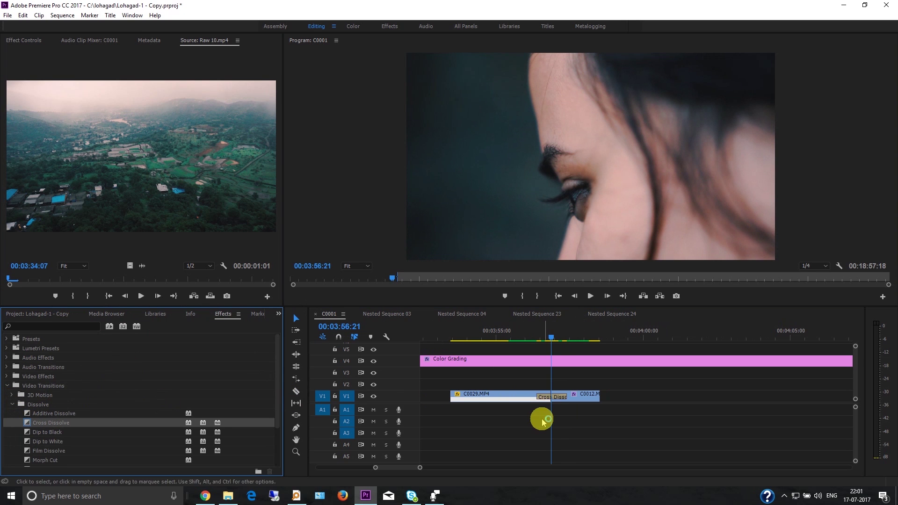
Step: Play the Cross Dissolve twice from just before the cut to preview the blend
drag(551, 338, 535, 341)
click(591, 297)
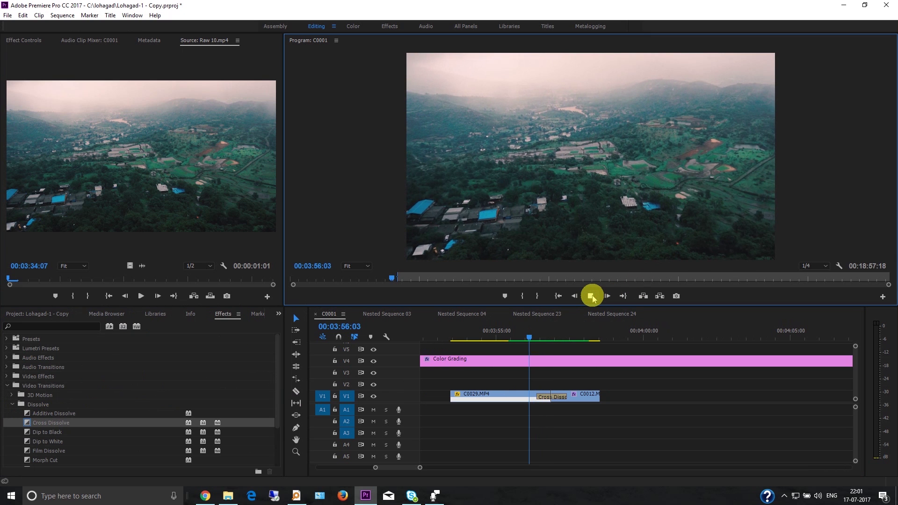
click(579, 337)
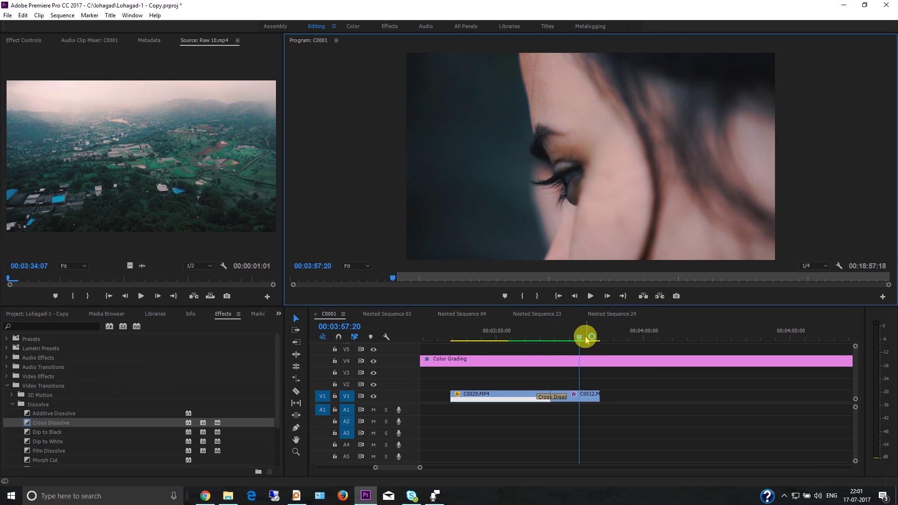
drag(579, 337, 511, 338)
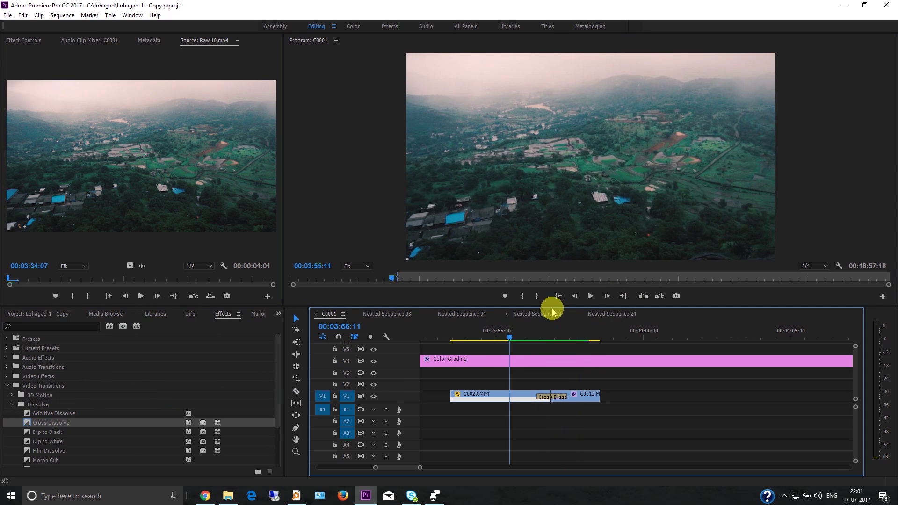
click(591, 296)
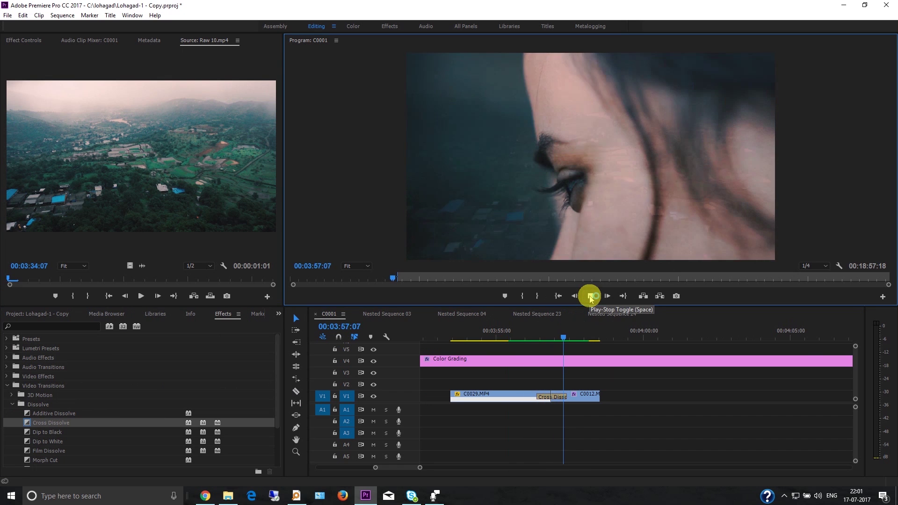
click(591, 296)
Step: Set the Cross Dissolve's transition duration to 00:00:02:01
right_click(560, 397)
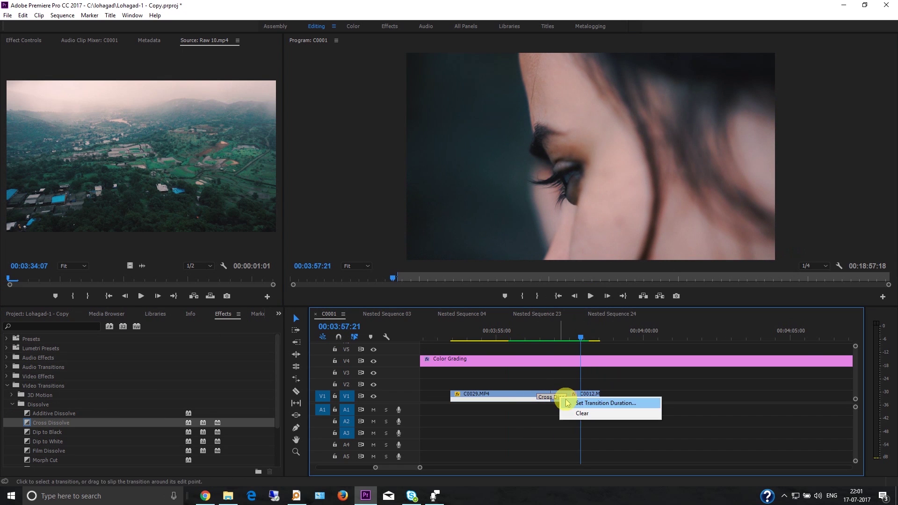
click(606, 403)
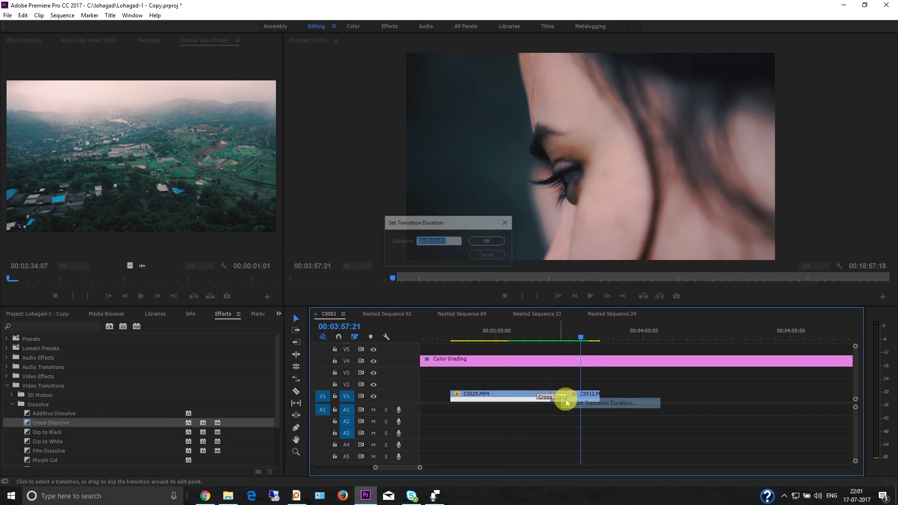
click(440, 241)
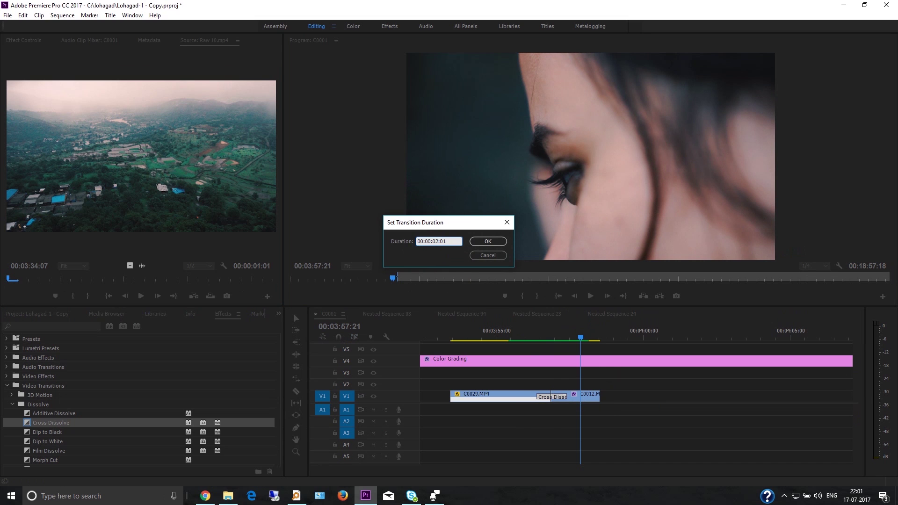
key(Return)
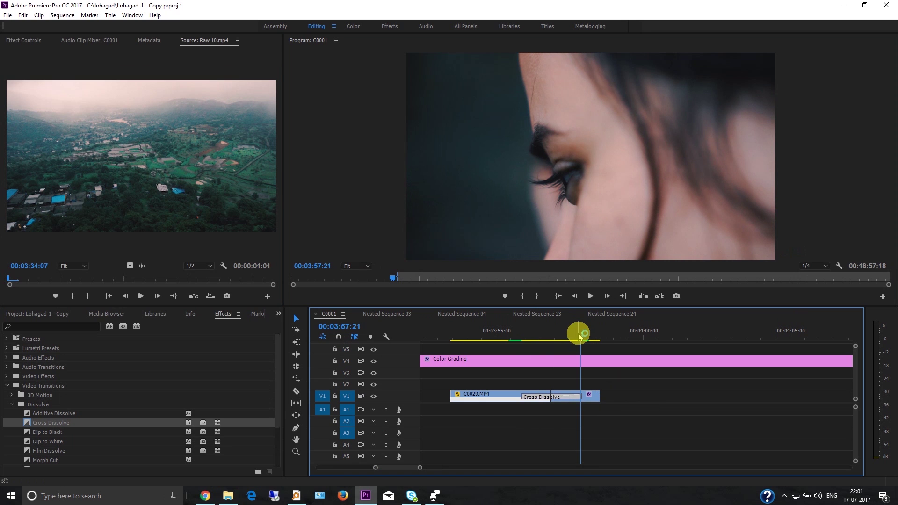
Step: Play back the lengthened dissolve and scrub into its middle
drag(580, 335, 513, 338)
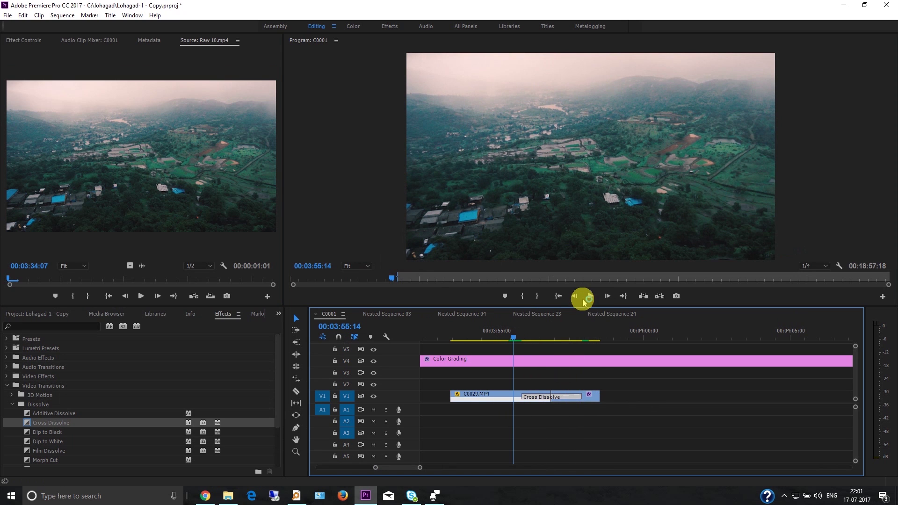
click(591, 297)
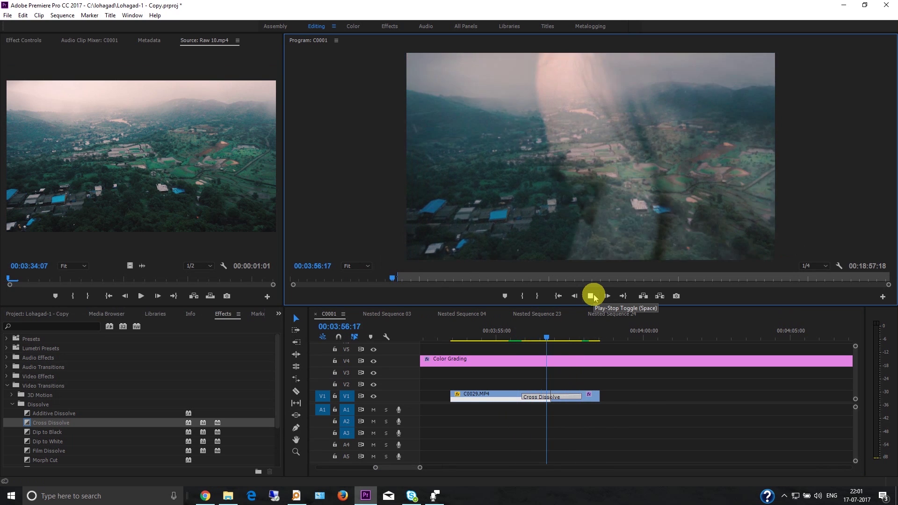
click(580, 337)
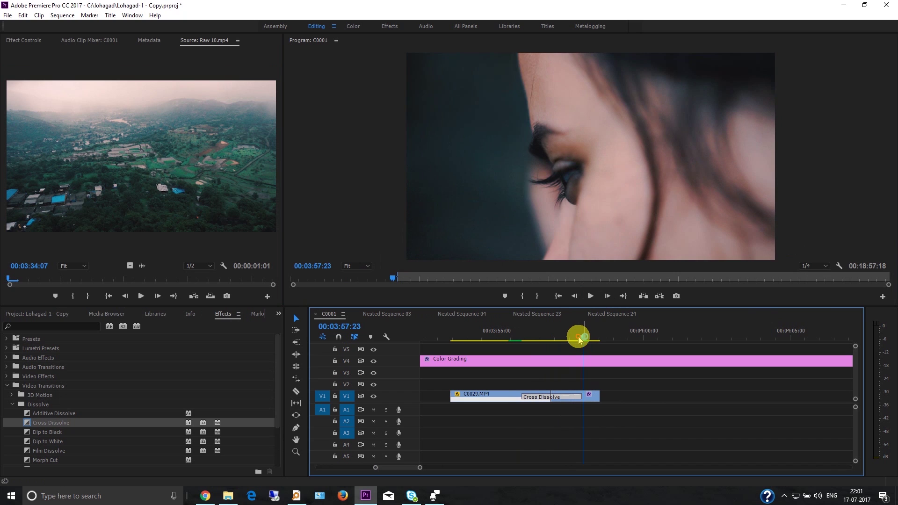
drag(579, 338, 514, 338)
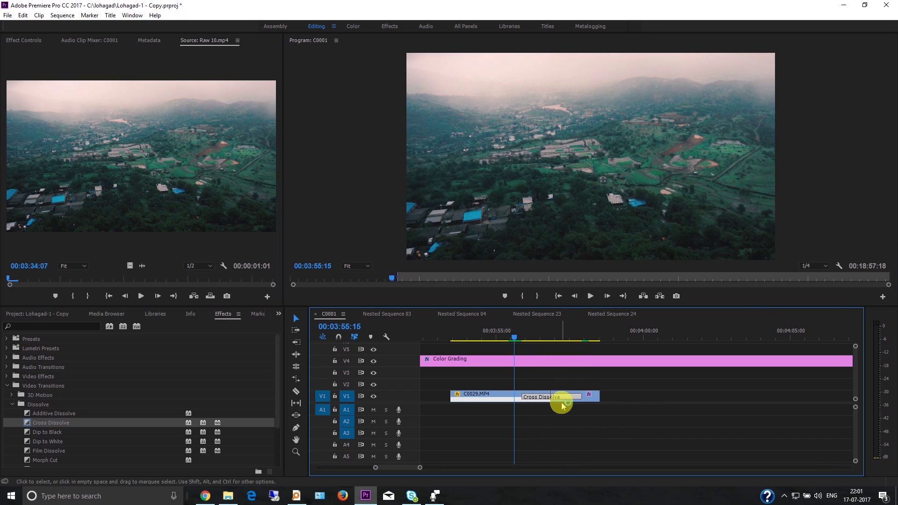
Step: Enter a much shorter duration for the Cross Dissolve in Set Transition Duration
right_click(564, 403)
click(585, 399)
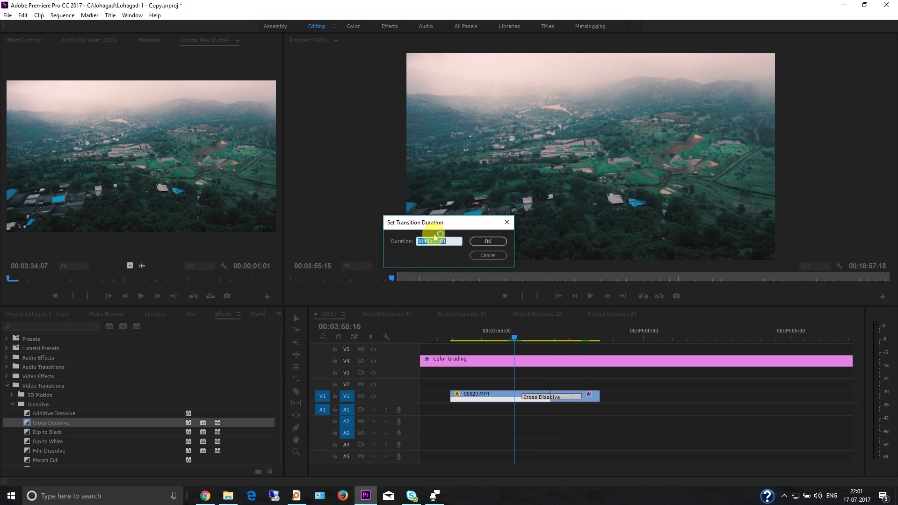
click(434, 241)
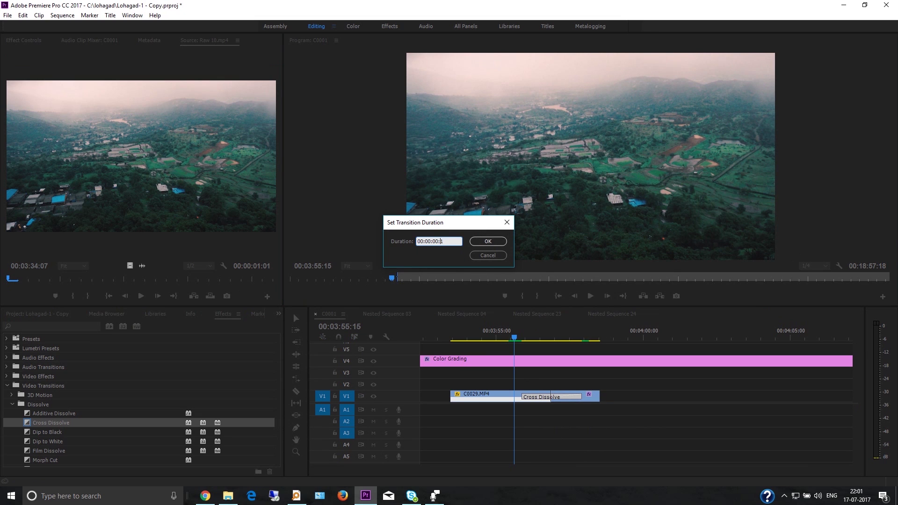
key(Return)
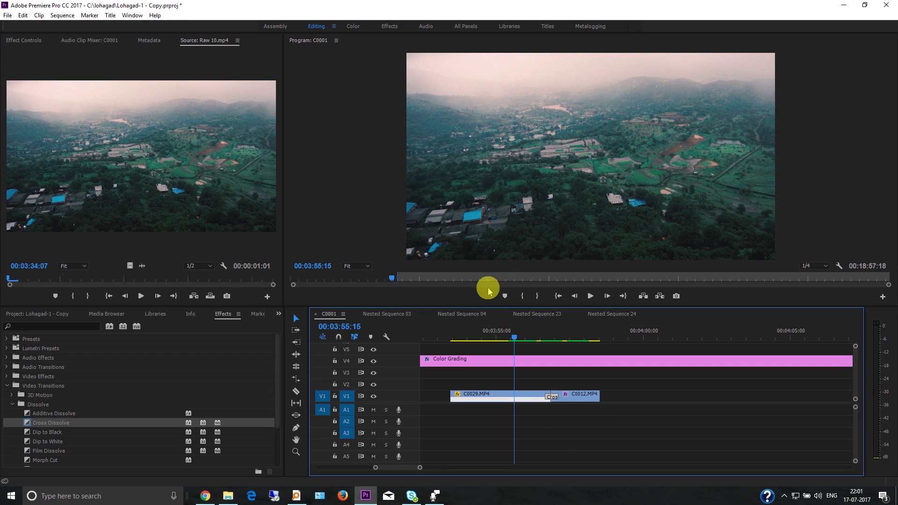
Step: Play the shortened Cross Dissolve twice from just before the cut
drag(509, 333, 540, 334)
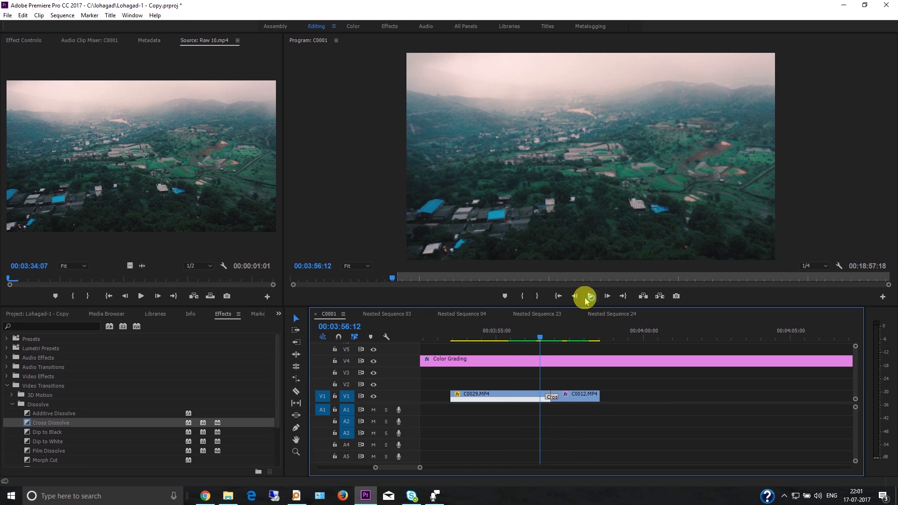
click(591, 295)
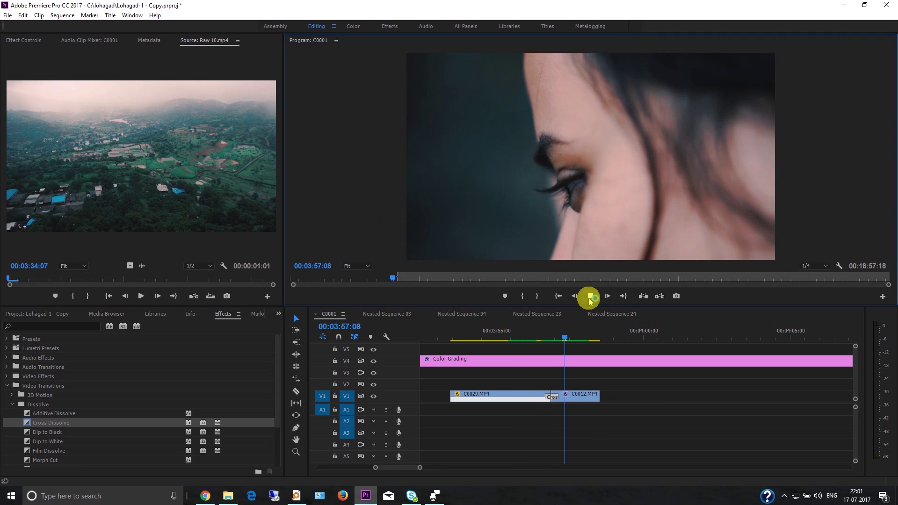
click(578, 332)
drag(578, 333, 535, 335)
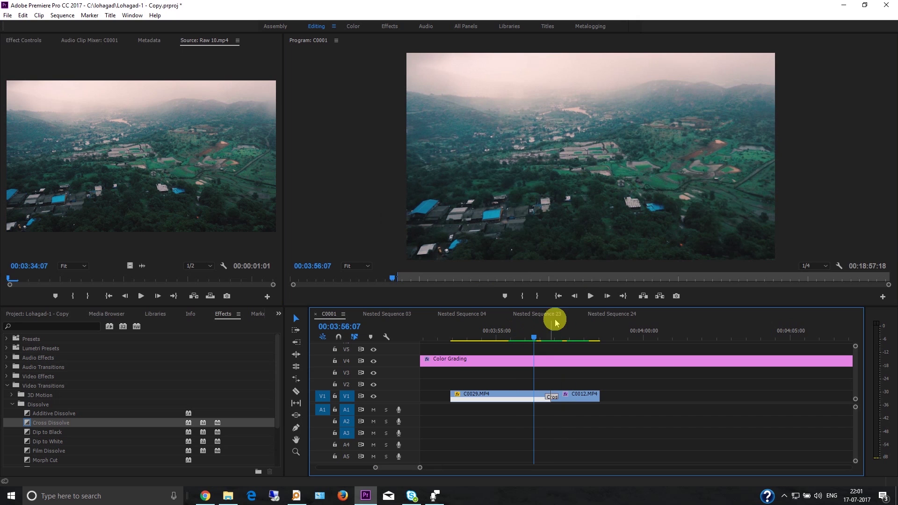
click(590, 296)
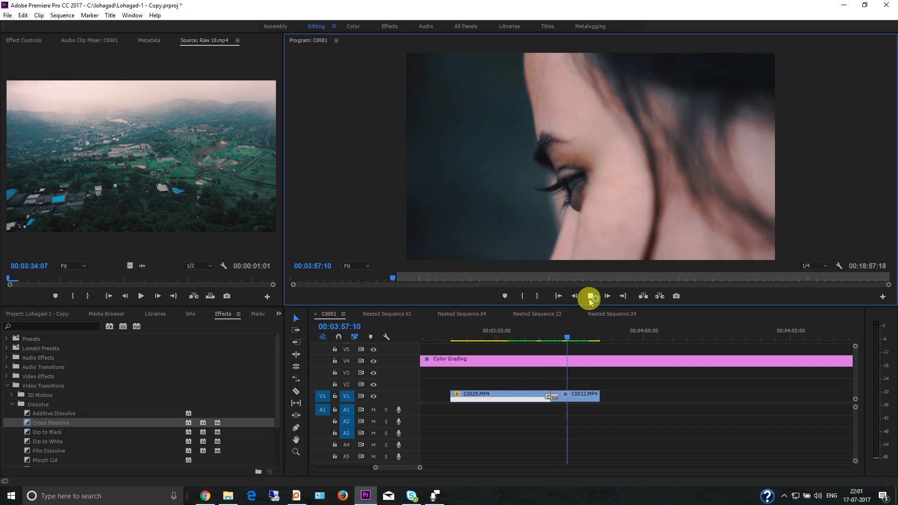
click(573, 348)
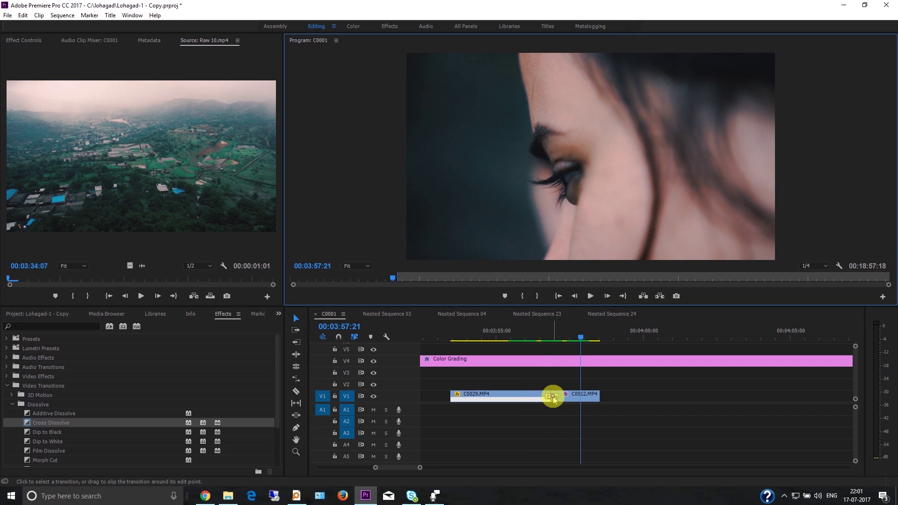
Step: Clear the short Cross Dissolve, park the playhead on the cut, and reapply a default-length one
right_click(553, 399)
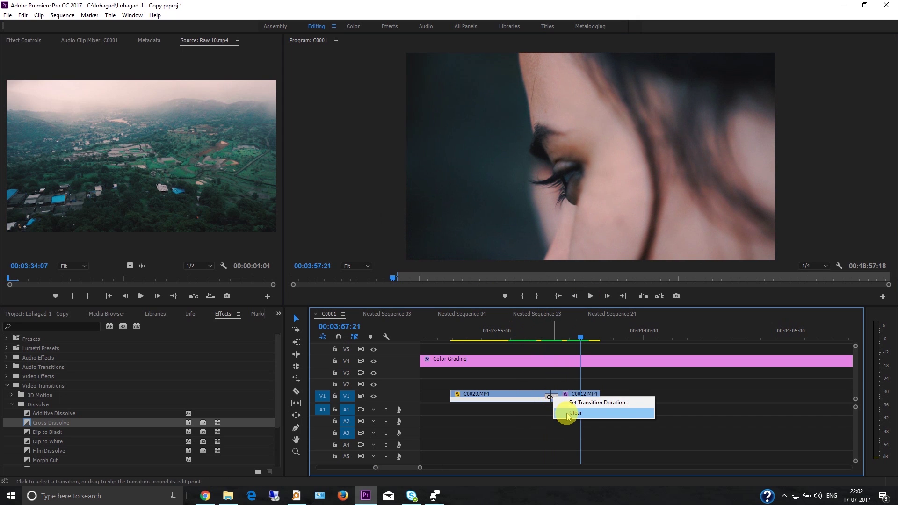
click(566, 414)
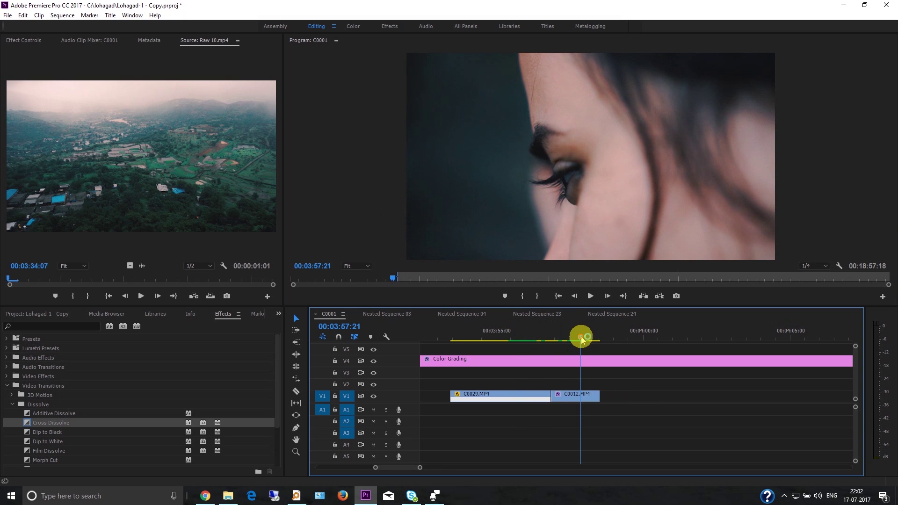
drag(582, 340, 552, 341)
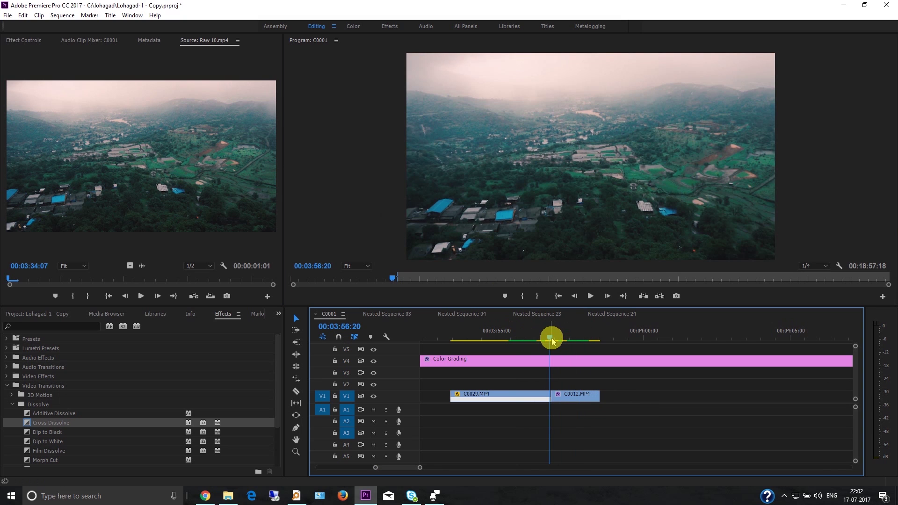
key(Up)
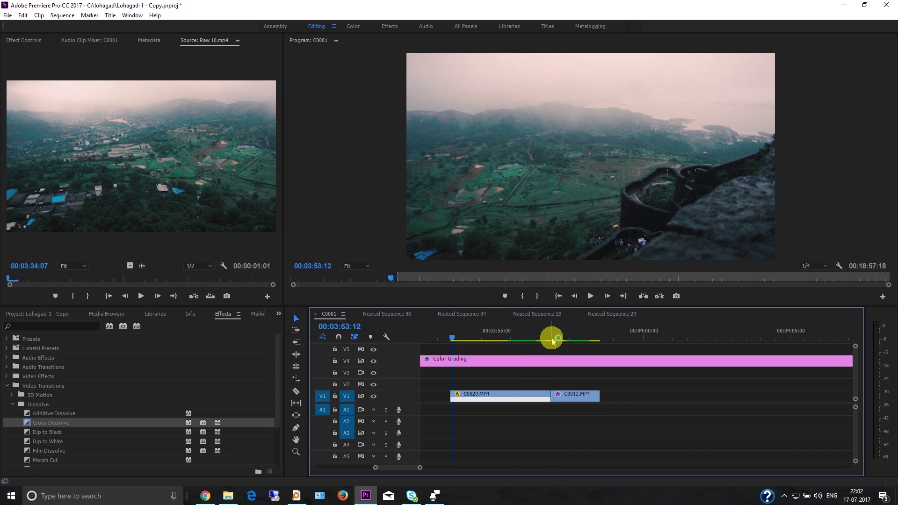
key(Down)
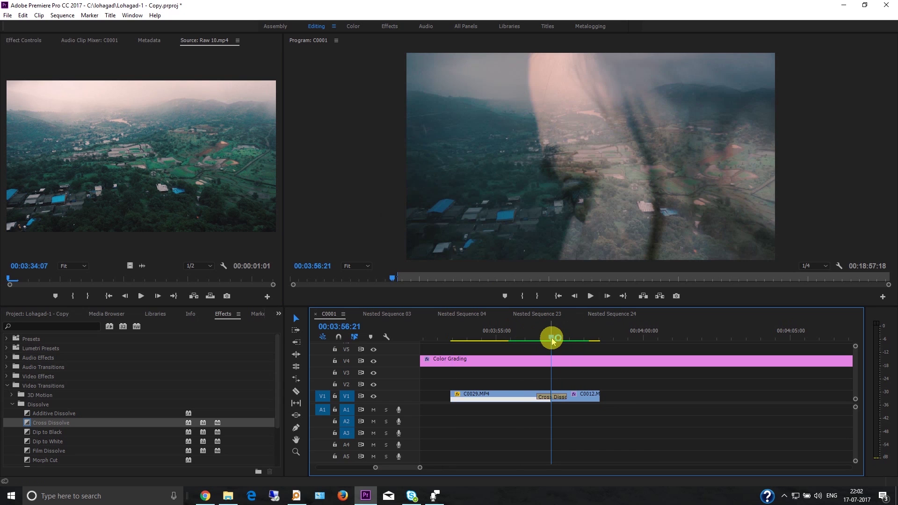
mouse_move(553, 340)
mouse_down()
mouse_move(536, 341)
mouse_move(565, 344)
mouse_move(550, 343)
mouse_up()
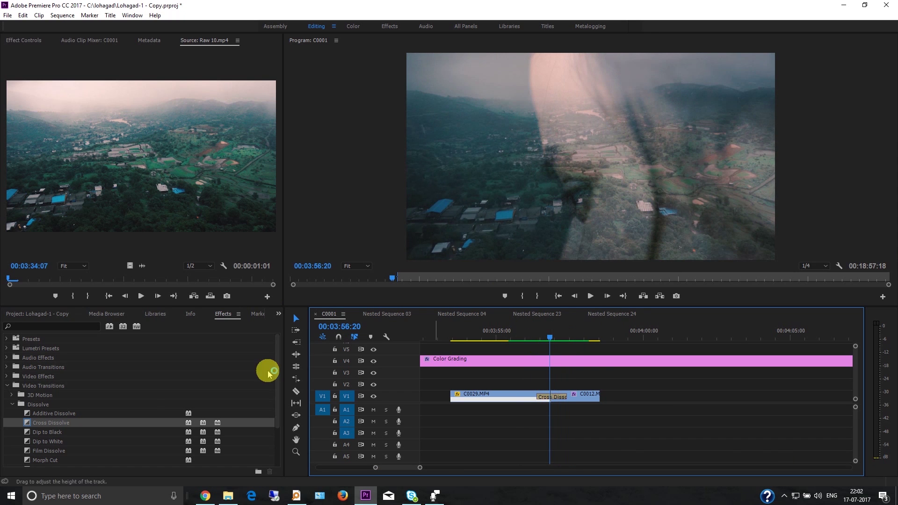
Step: Bring up the context menu for Dip to Black in Effects to make it the default transition
right_click(29, 423)
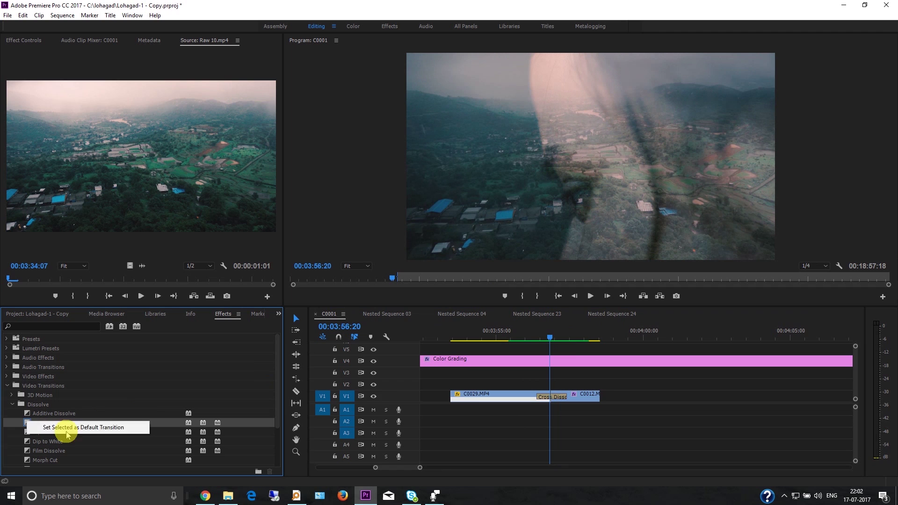
click(552, 338)
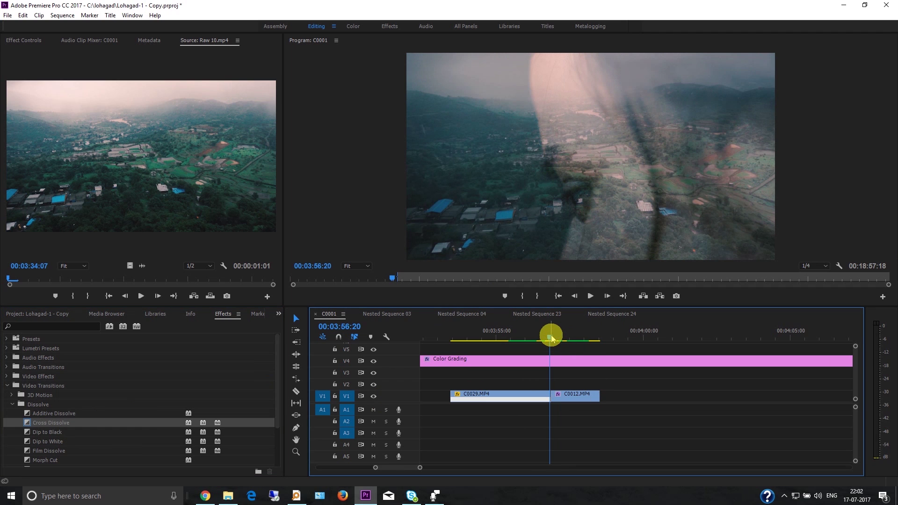
right_click(29, 435)
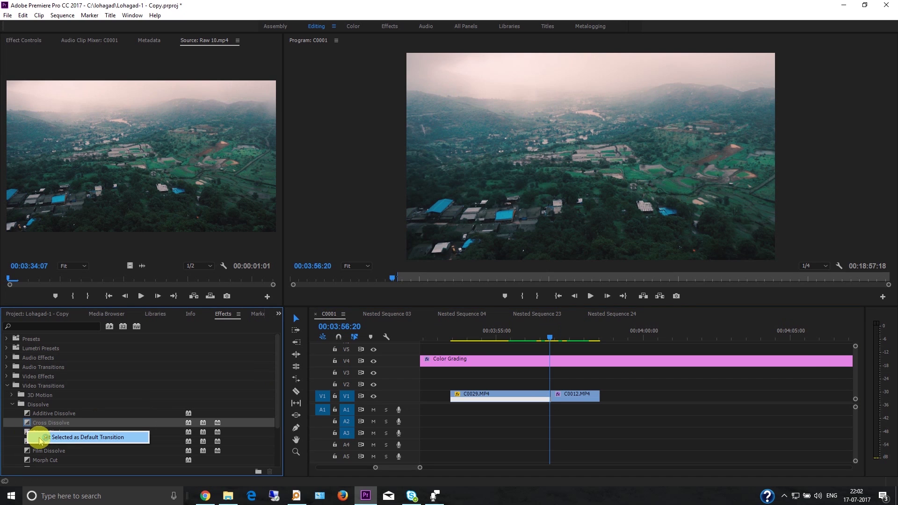
Step: Place Dip to Black on the C0029/C0012 cut and play it back
drag(29, 435, 555, 397)
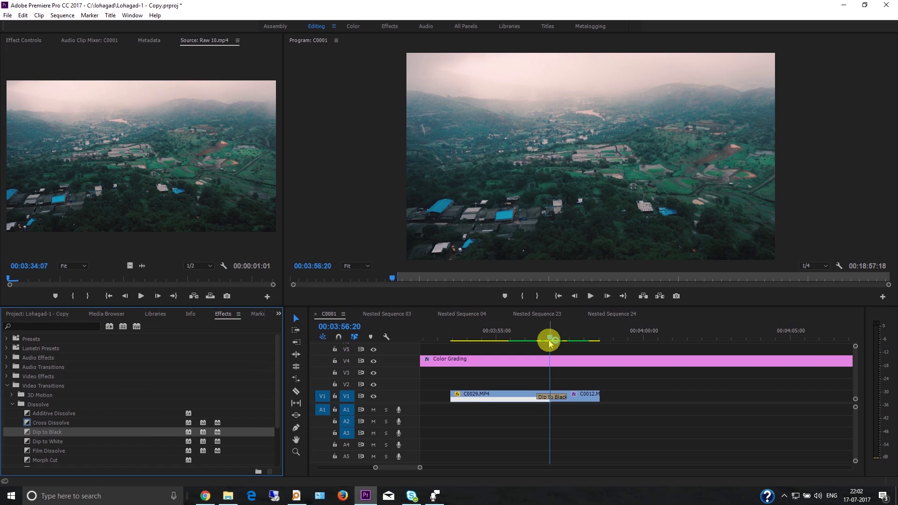
drag(551, 340, 538, 339)
click(591, 298)
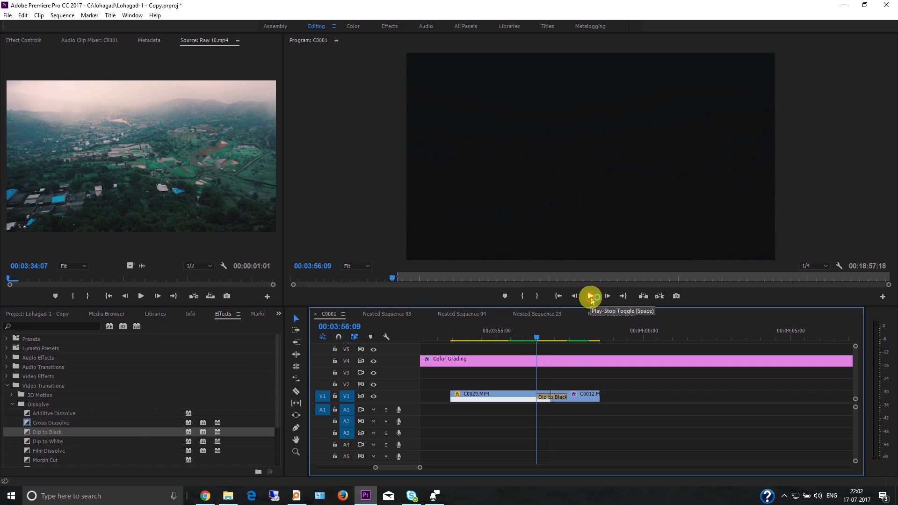
key(space)
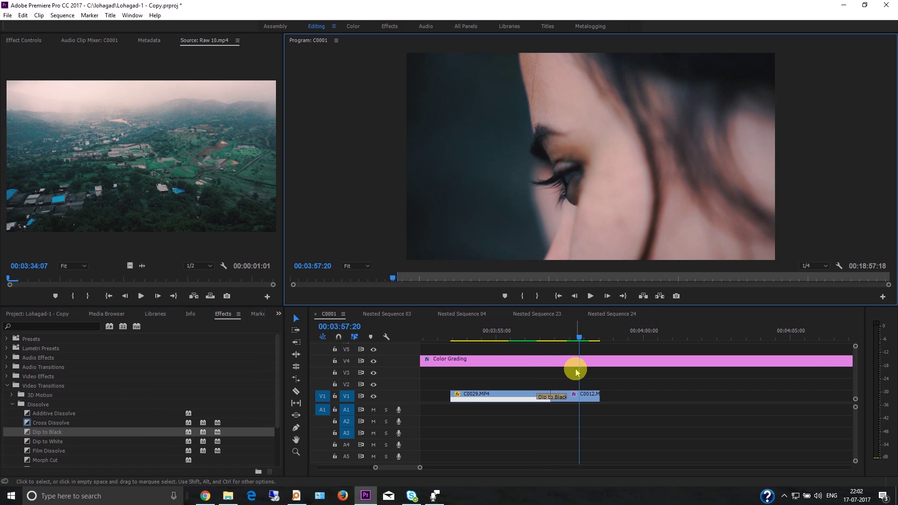
Step: Shorten the Dip to Black duration, replay it, and bring up its menu to clear it
right_click(558, 398)
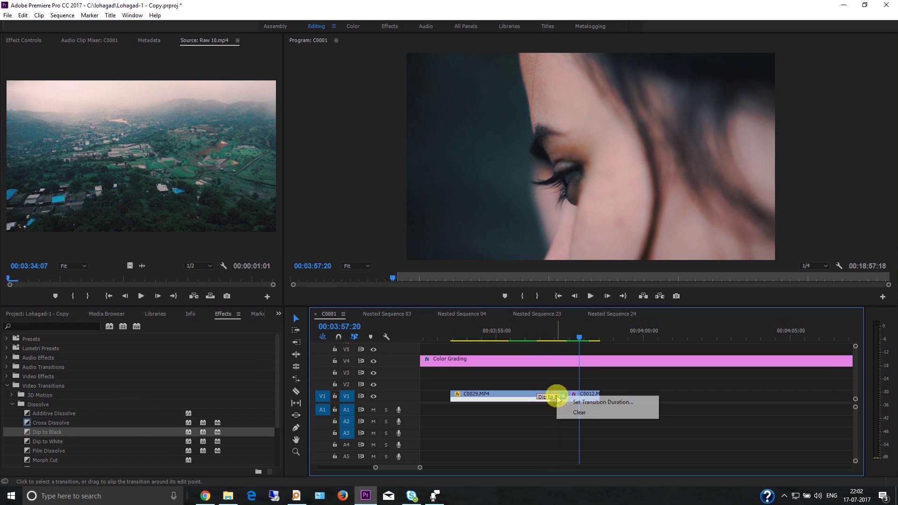
click(582, 402)
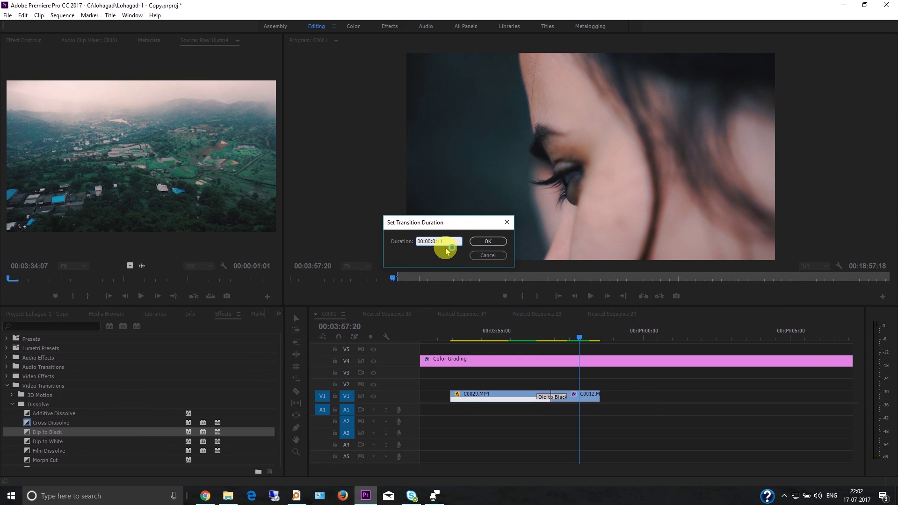
click(488, 241)
drag(578, 329, 534, 332)
click(591, 296)
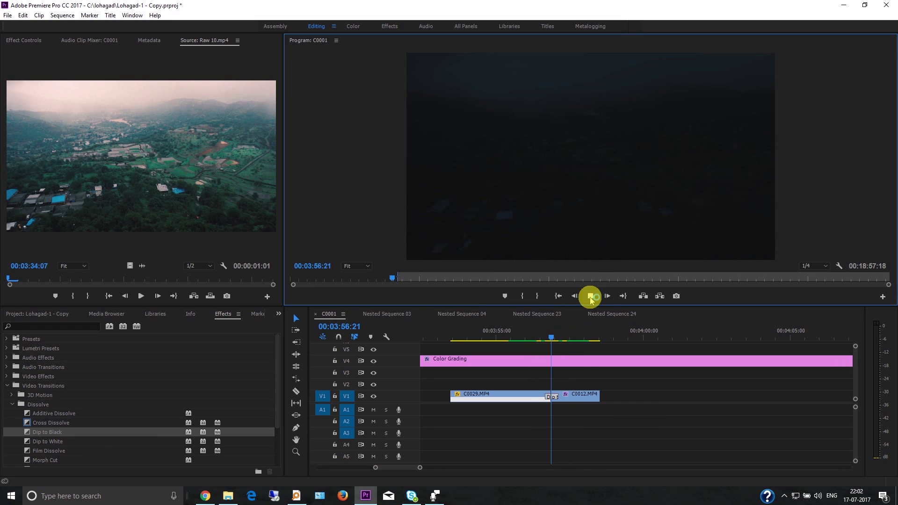
click(582, 376)
right_click(553, 397)
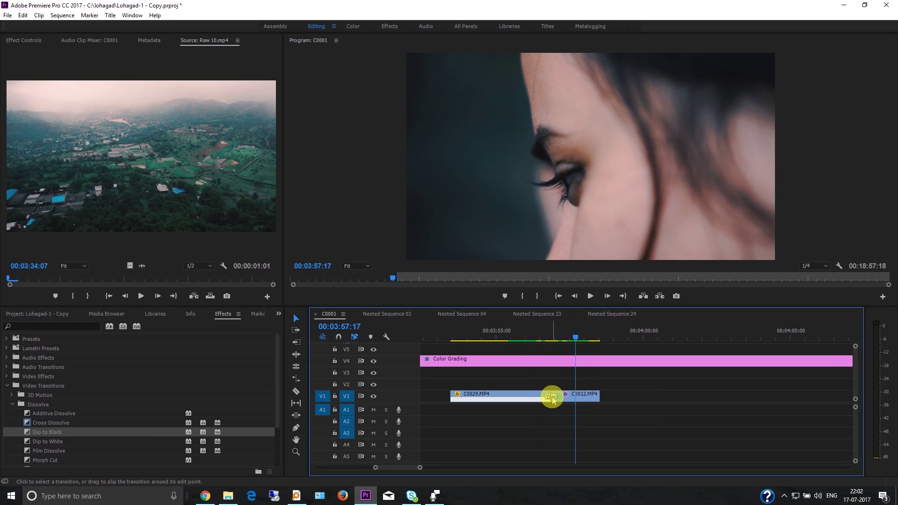
Step: Clear Dip to Black and drop Film Dissolve onto the C0029/C0012 cut
click(564, 413)
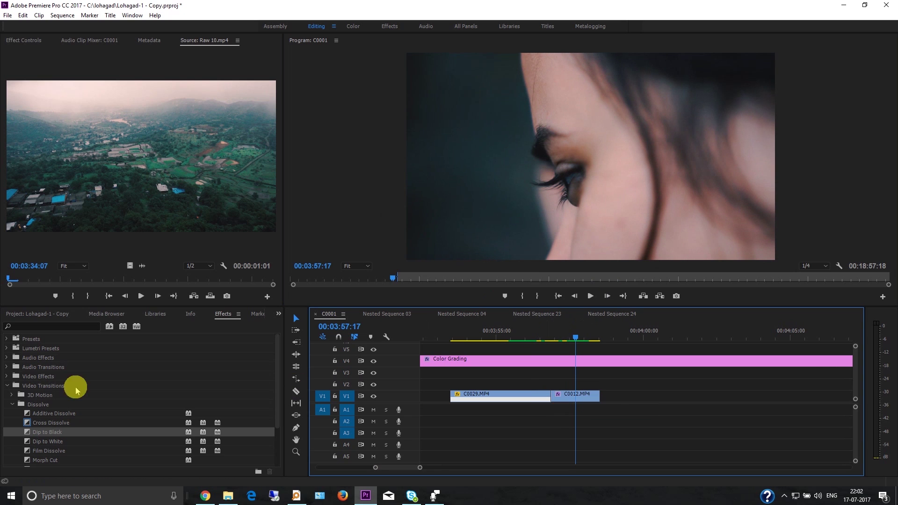
right_click(25, 423)
drag(576, 340, 551, 340)
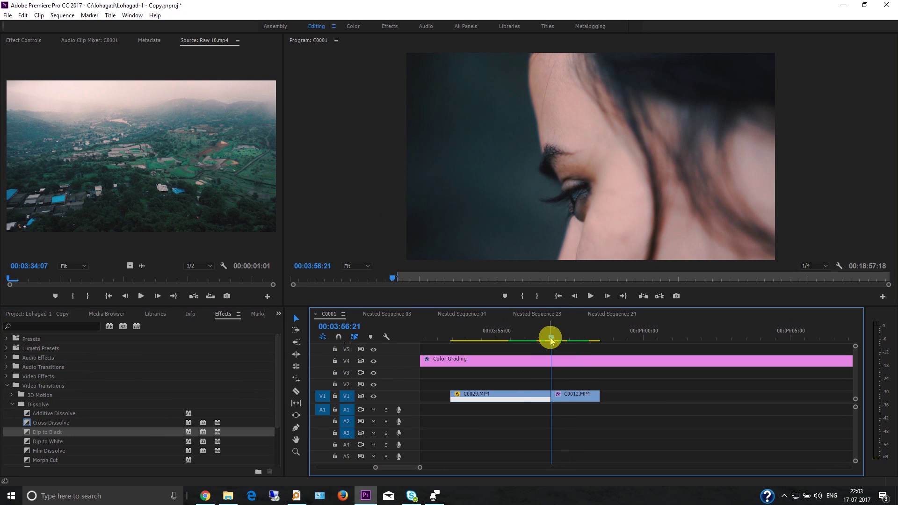
click(27, 451)
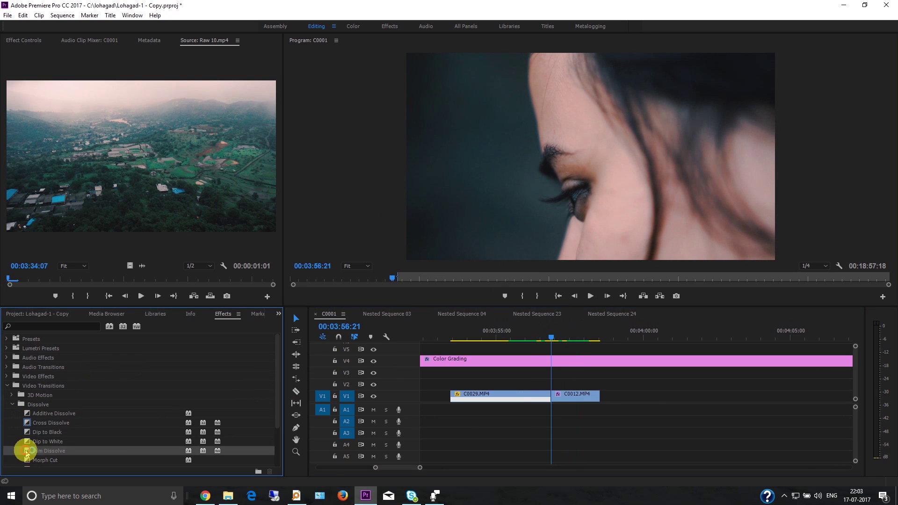
drag(27, 451, 551, 396)
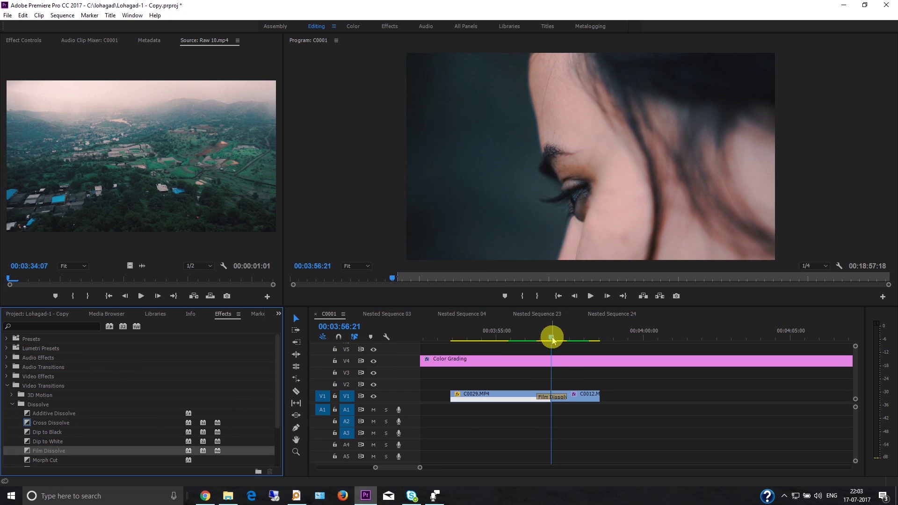
Step: Scrub and play through the Film Dissolve to preview its blend
drag(552, 340, 524, 340)
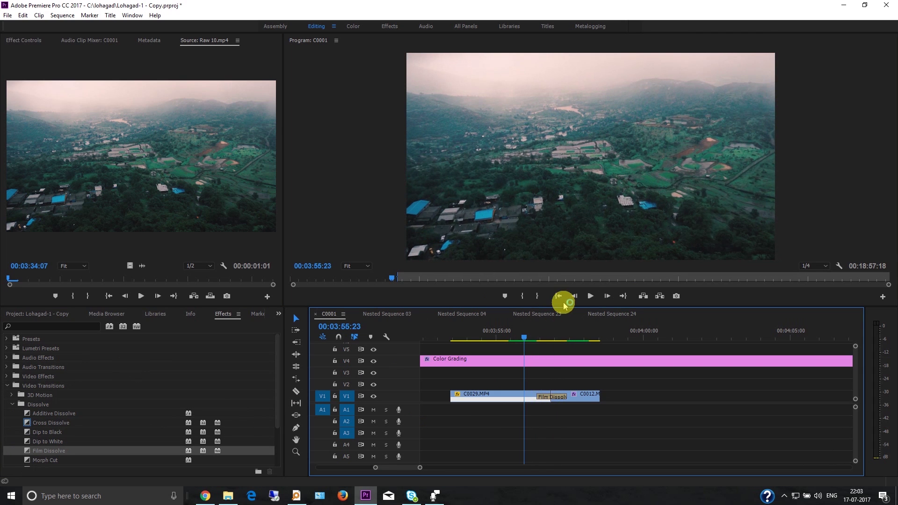
click(588, 299)
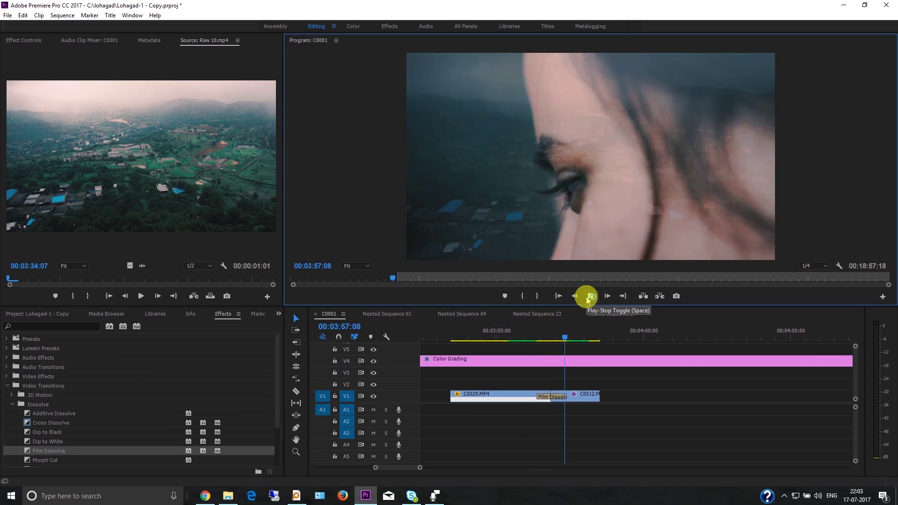
drag(591, 338, 537, 343)
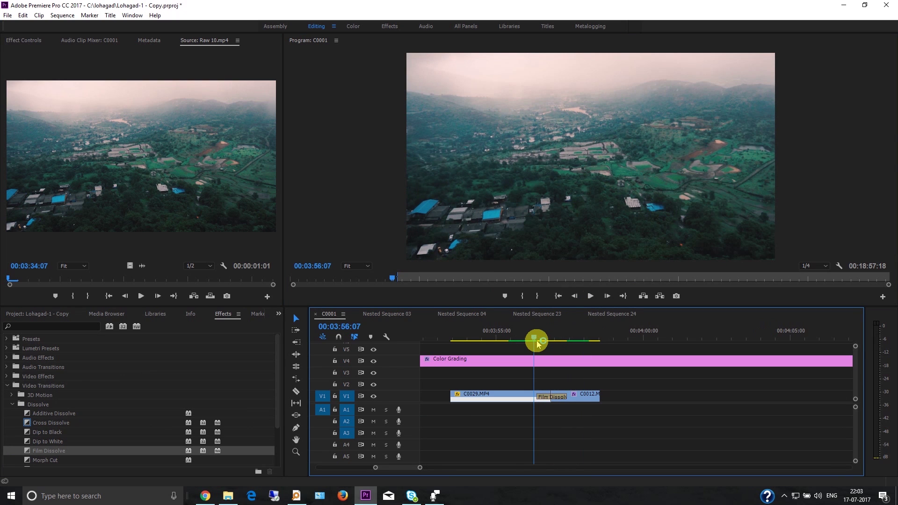
click(7, 386)
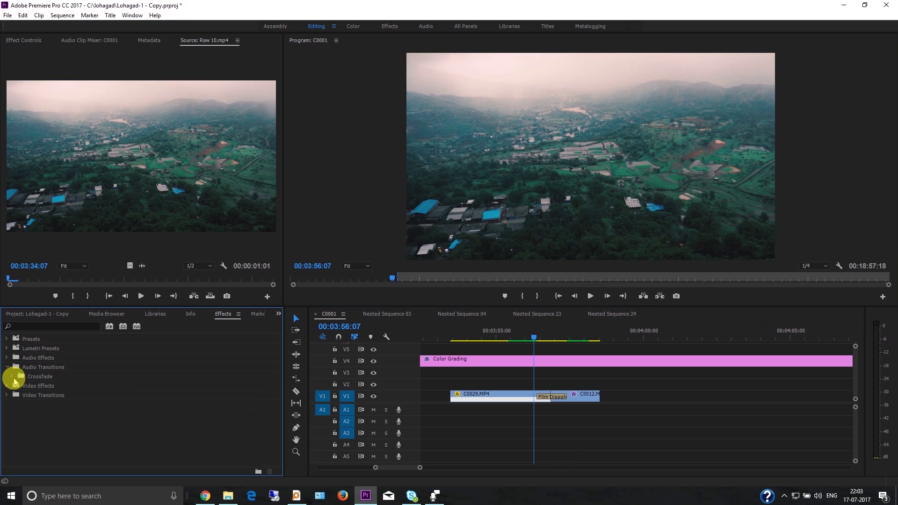
Step: Select the Constant Power crossfade, then import the DREAMSCAPE music mp3 into the project
click(12, 377)
click(43, 397)
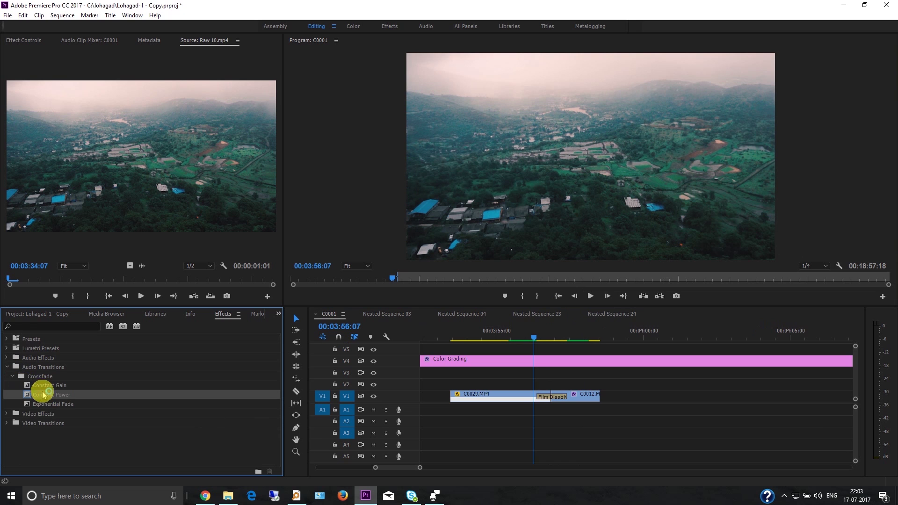
click(24, 315)
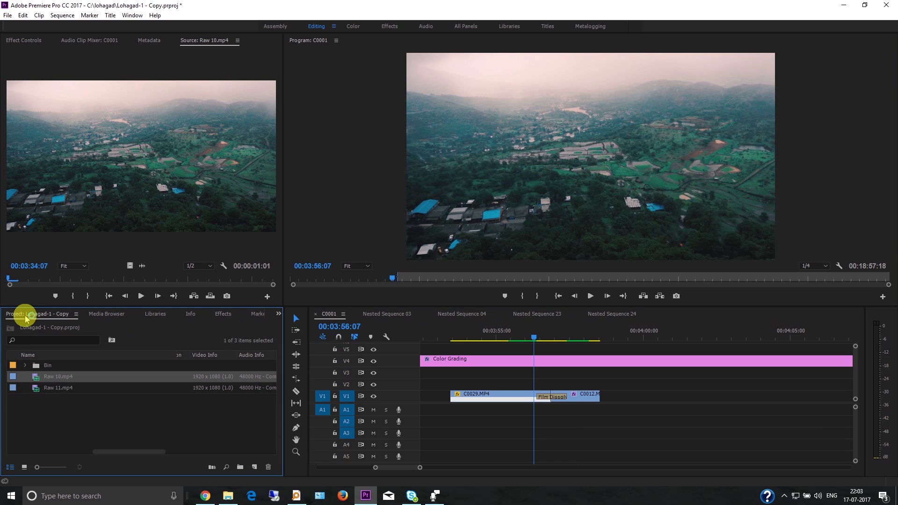
double_click(45, 416)
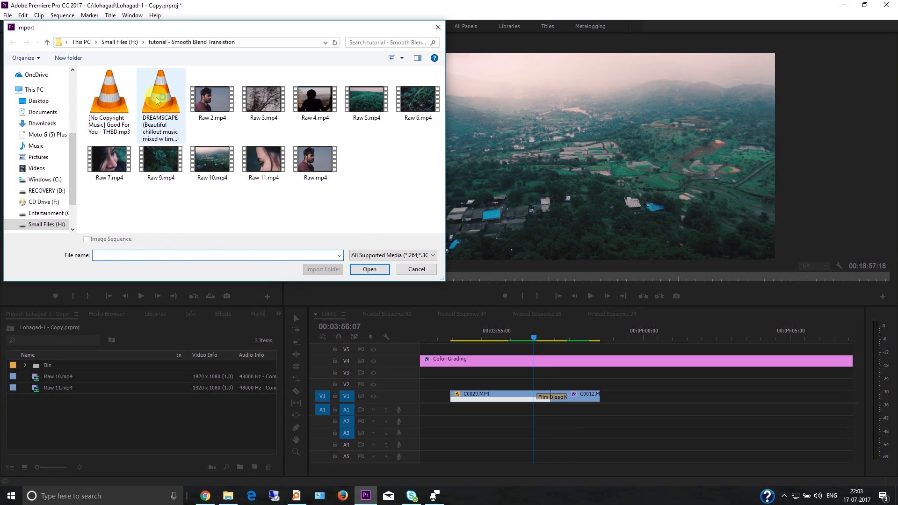
click(157, 100)
click(369, 269)
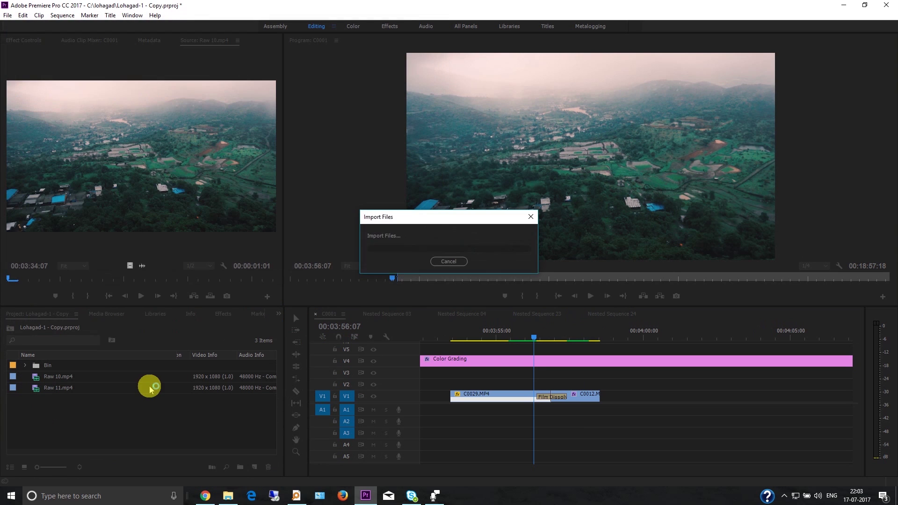
Step: Mark a short In/Out excerpt of DREAMSCAPE in the Source monitor and drag its audio to A2
double_click(36, 402)
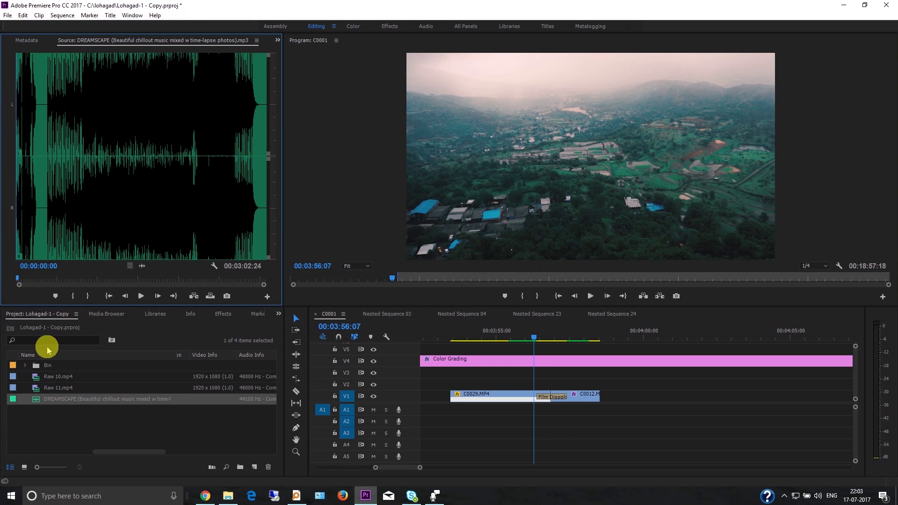
click(73, 295)
drag(21, 279, 39, 278)
click(94, 296)
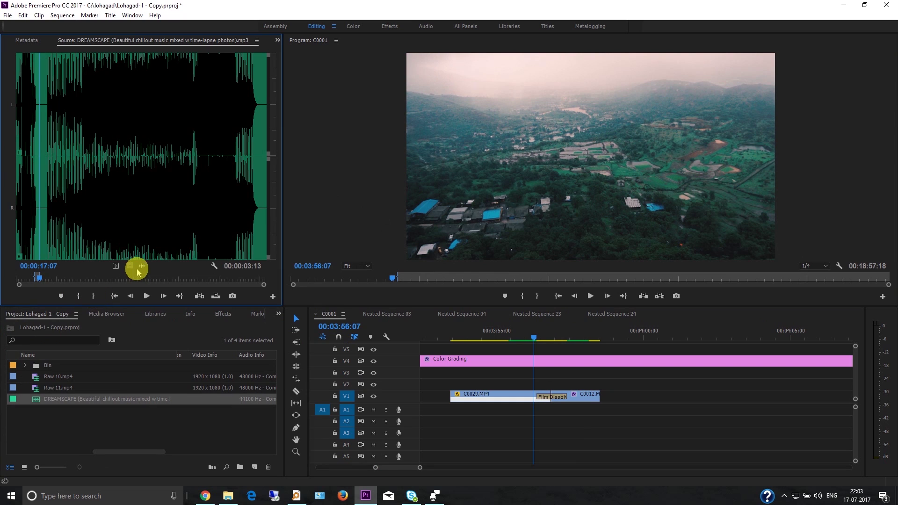
drag(143, 263, 447, 419)
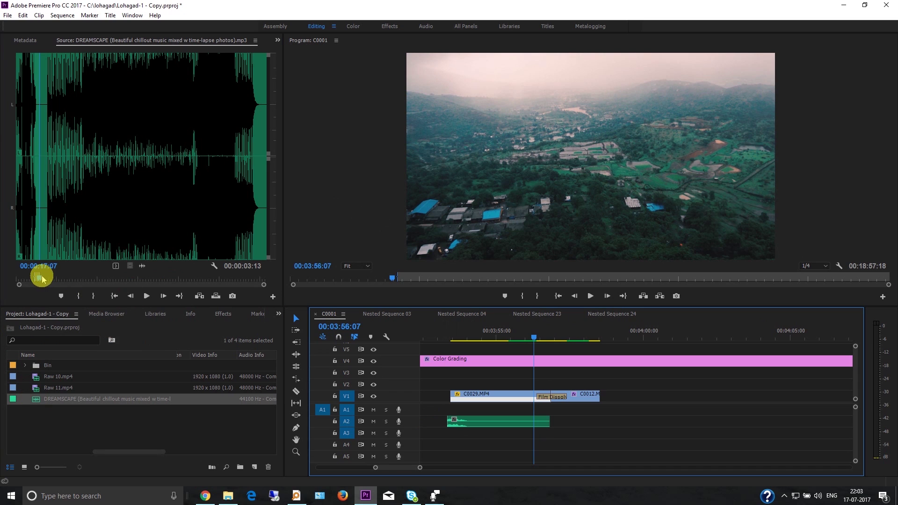
Step: Mark a later one-second DREAMSCAPE excerpt in the Source monitor and place it on A2 after the first
click(85, 279)
click(79, 296)
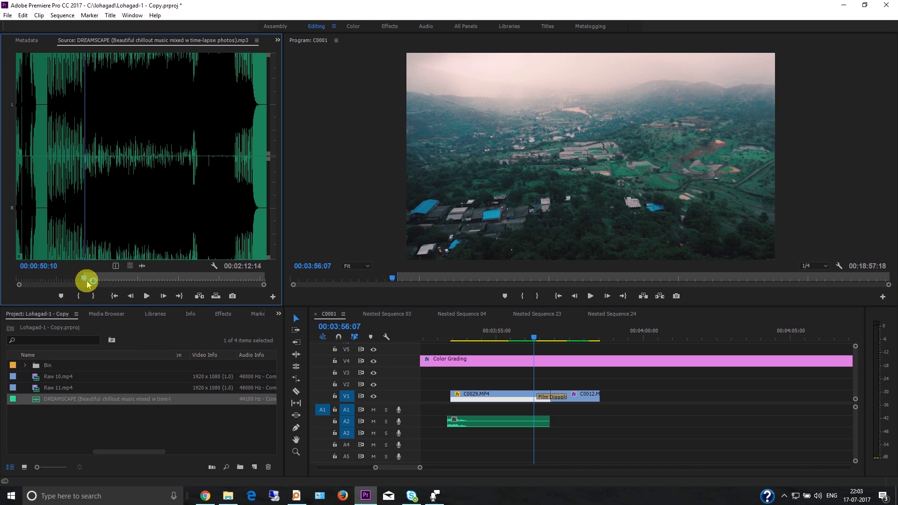
click(93, 281)
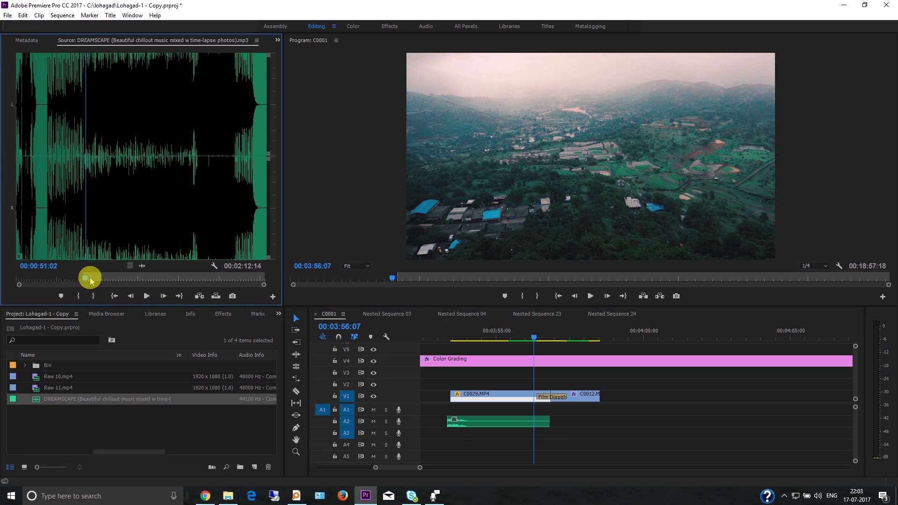
click(93, 296)
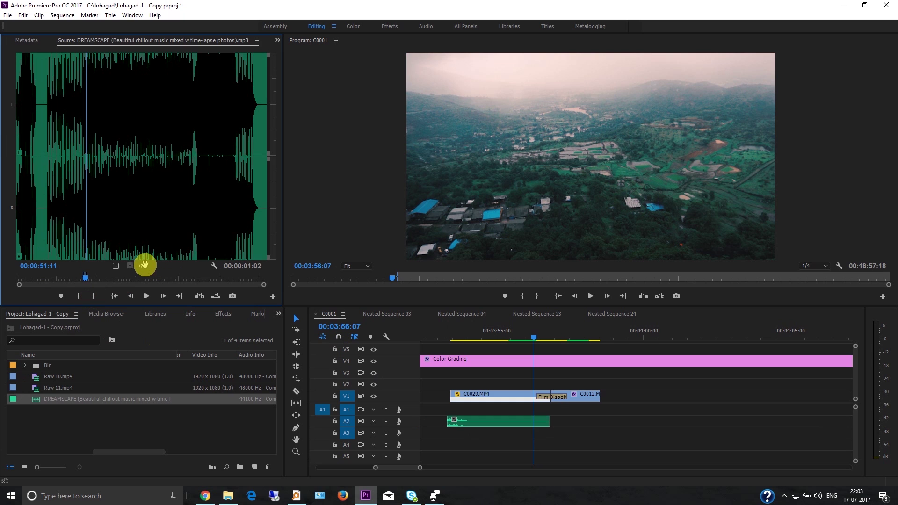
drag(199, 282, 550, 421)
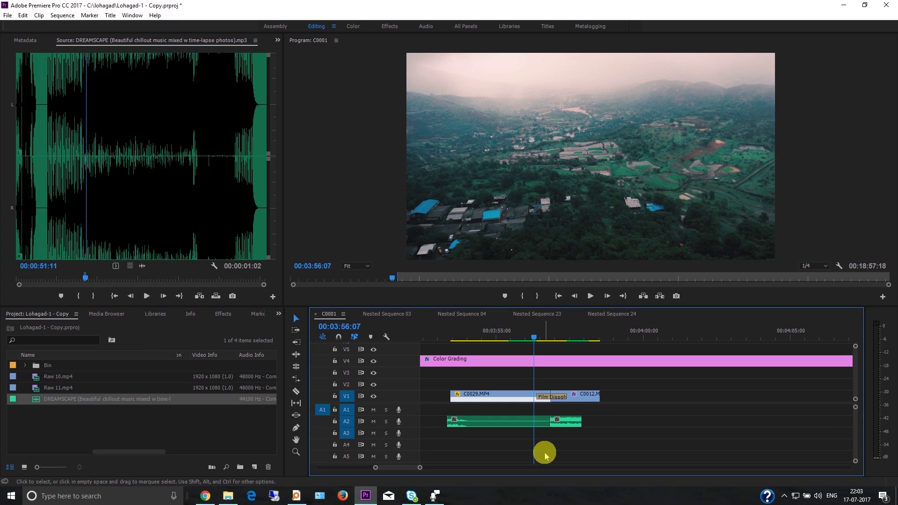
key(Up)
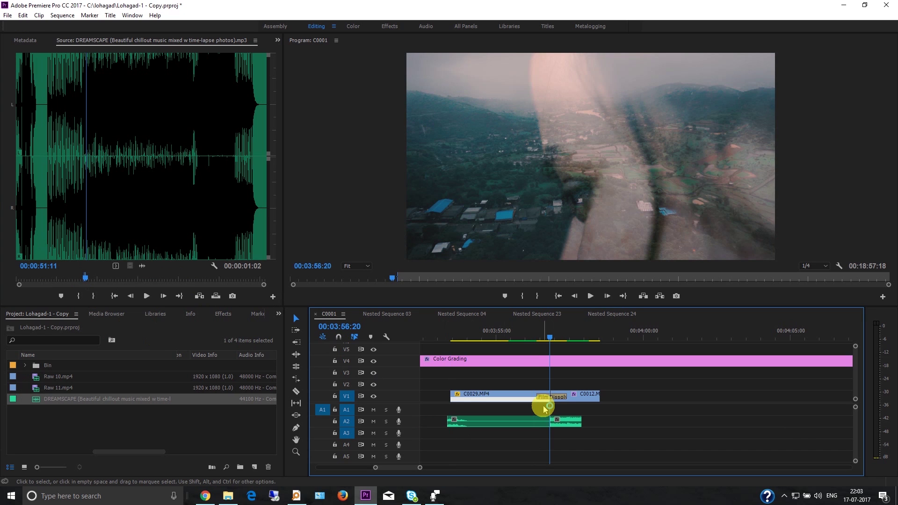
Step: Apply a Constant Power crossfade at the A2 edit point and preview it, leaving its duration unchanged
click(223, 314)
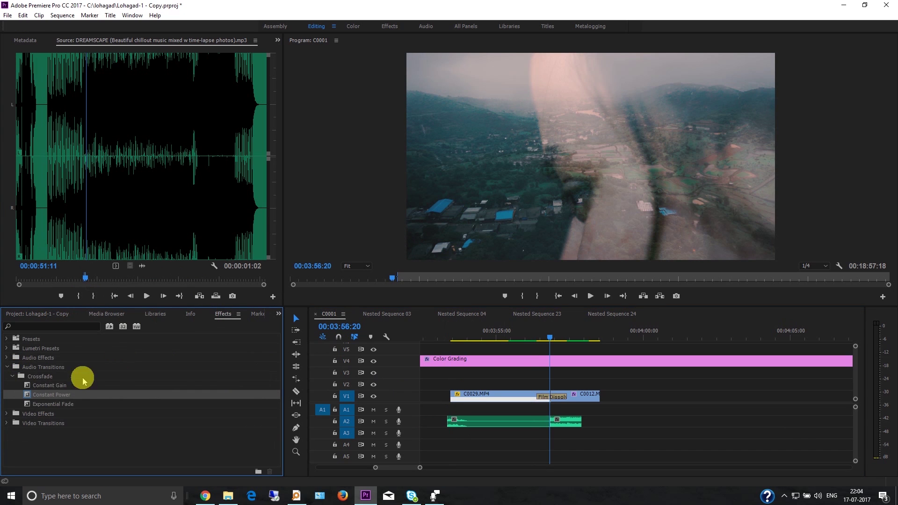
drag(27, 395, 552, 424)
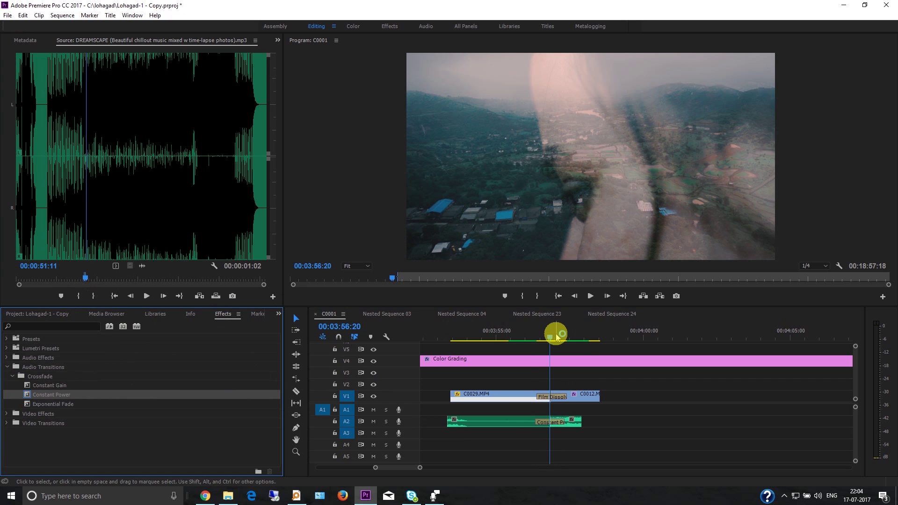
mouse_move(552, 335)
mouse_down()
mouse_move(538, 335)
mouse_move(567, 341)
mouse_move(550, 342)
mouse_up()
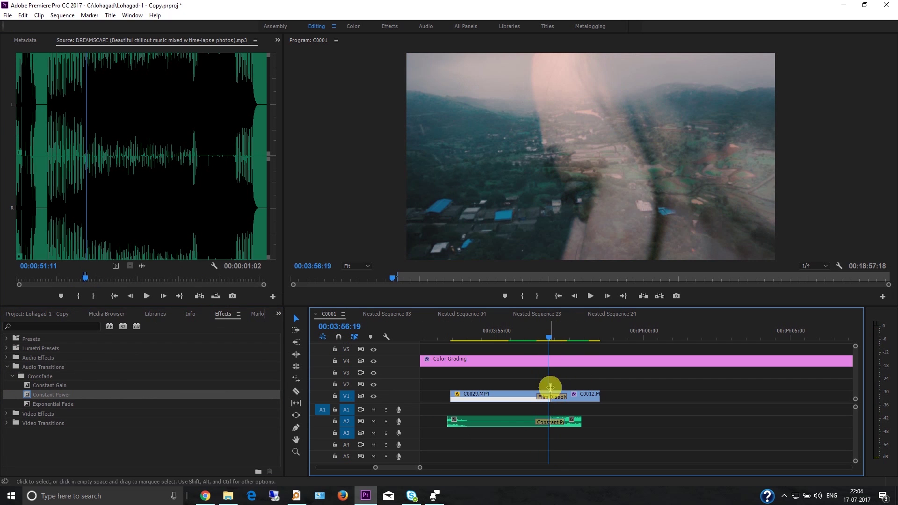
right_click(555, 427)
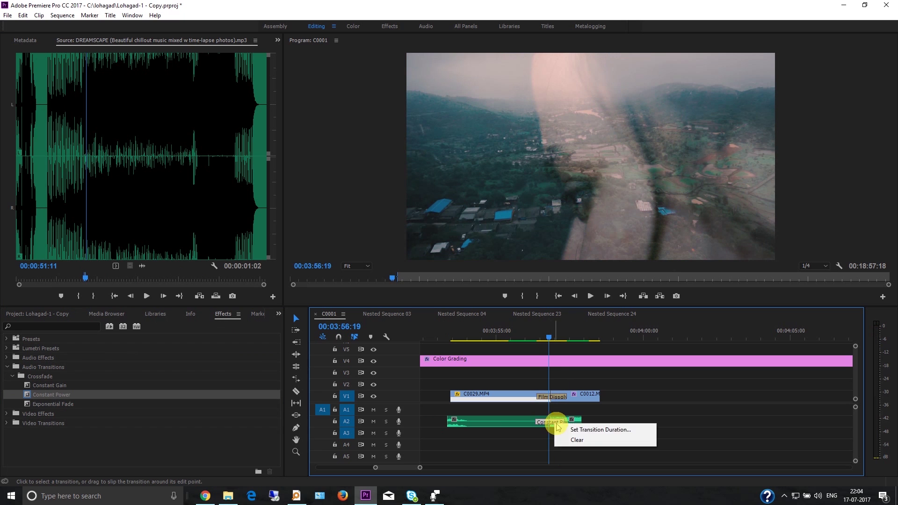
click(573, 432)
click(492, 256)
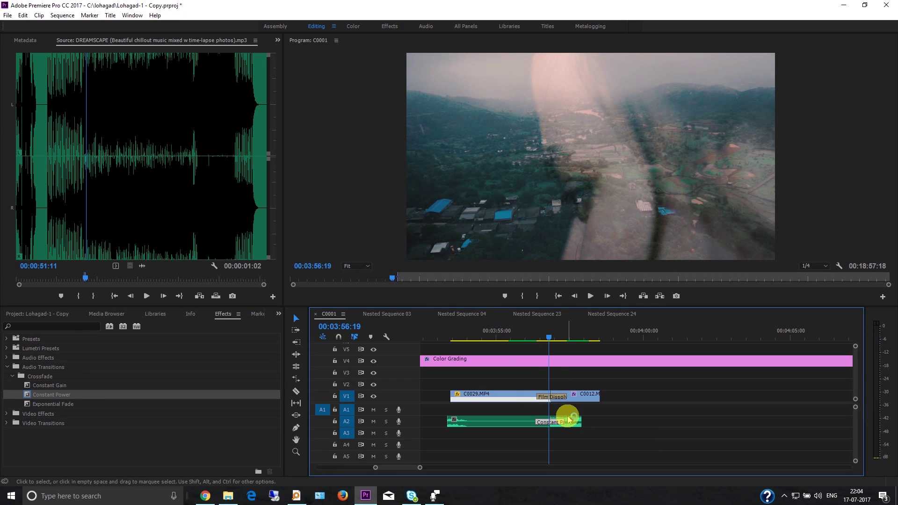
Step: Delete the DREAMSCAPE clips from A2 and clear the Film Dissolve from the V1 cut
click(567, 421)
key(Delete)
right_click(558, 397)
click(571, 411)
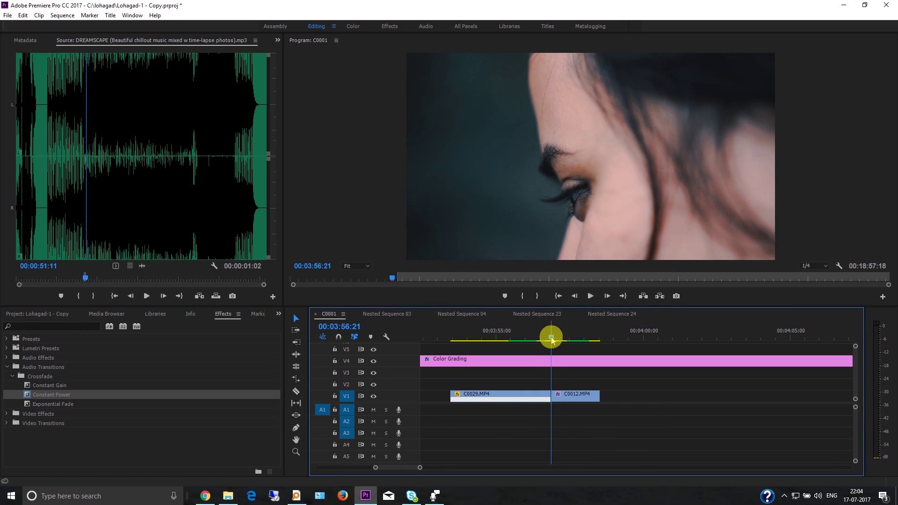
drag(552, 338, 554, 340)
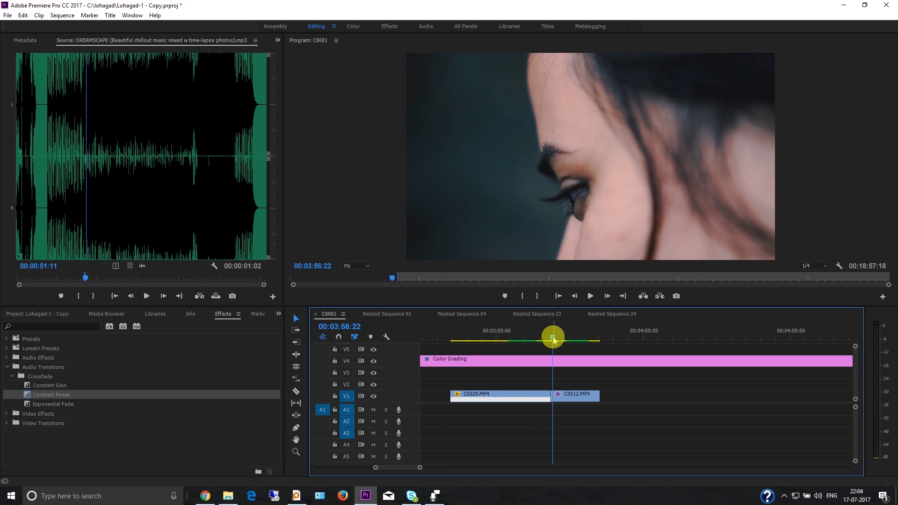